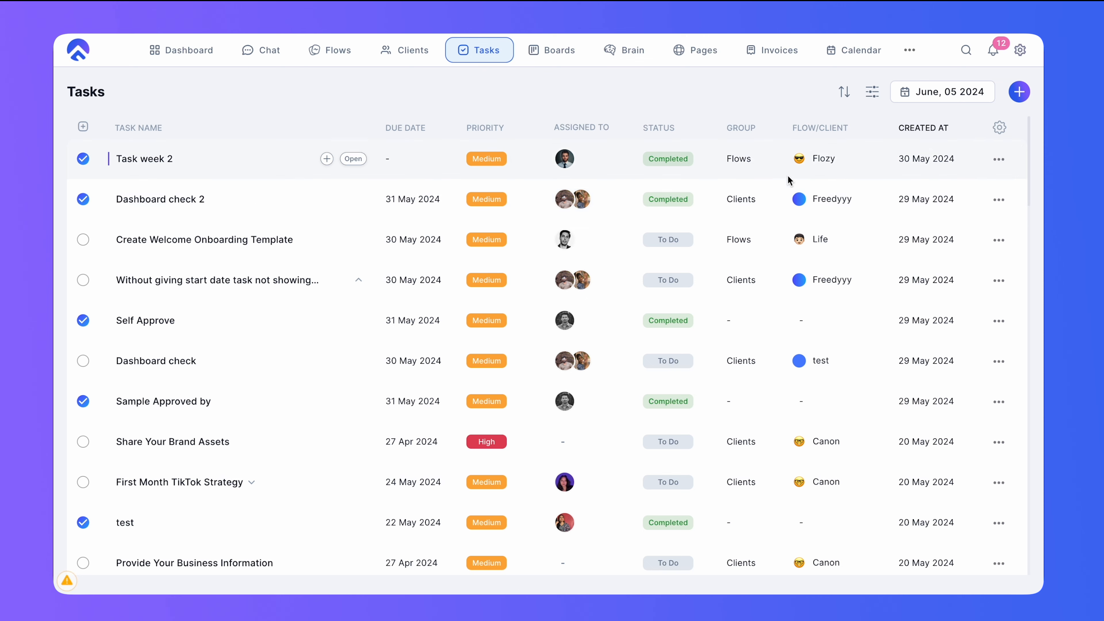
- Create a new task named First Month Tiktok Ads Campaign
scroll(825, 226, down, 3)
scroll(825, 230, up, 3)
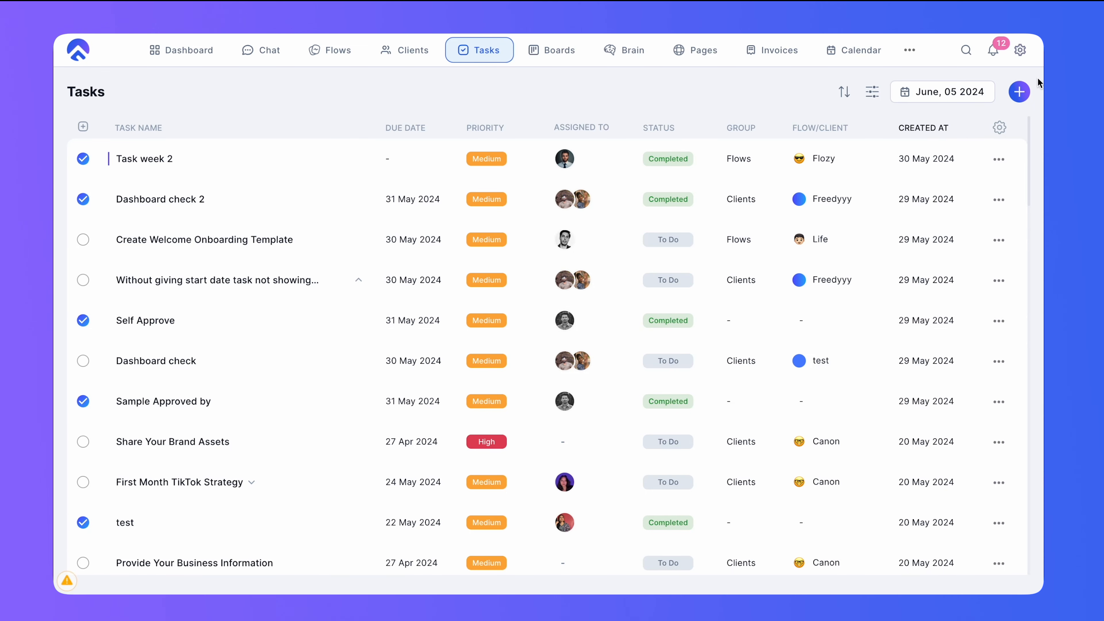
click(1019, 91)
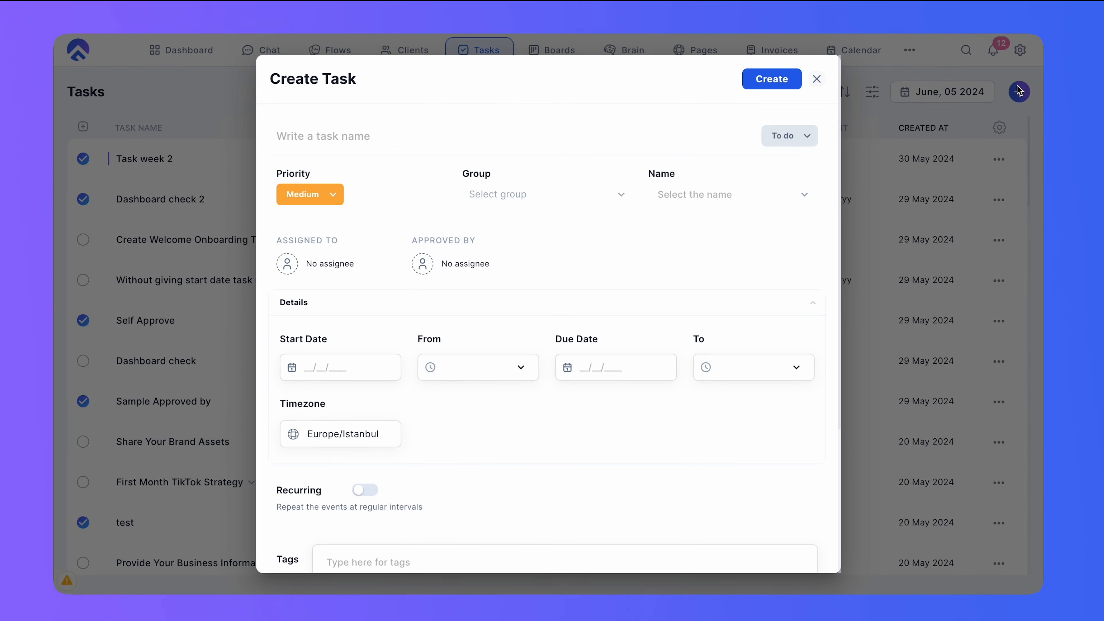
click(422, 138)
text(First Mon)
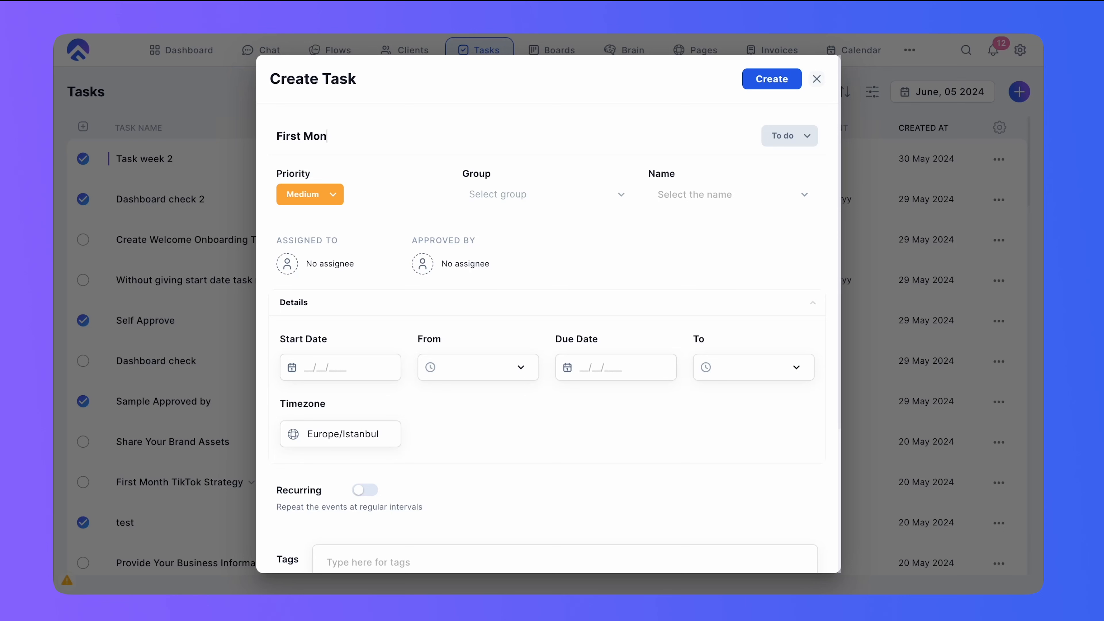
text(th Tiktok Ads Campaign)
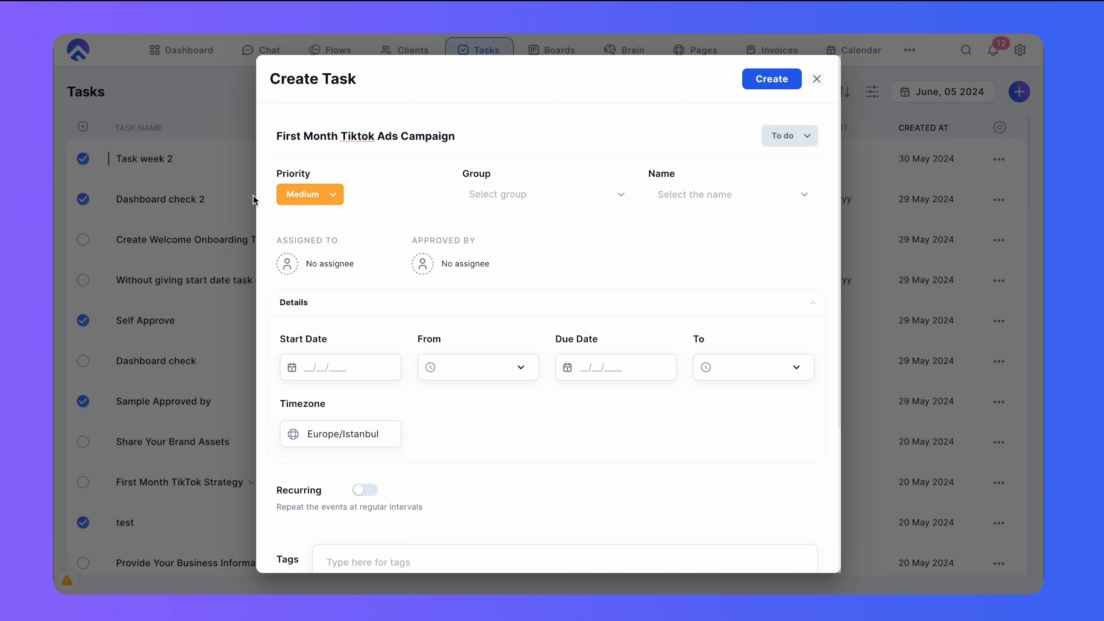
- Assign the task to the team member found by searching 'isa', and set the priority to Medium
click(319, 264)
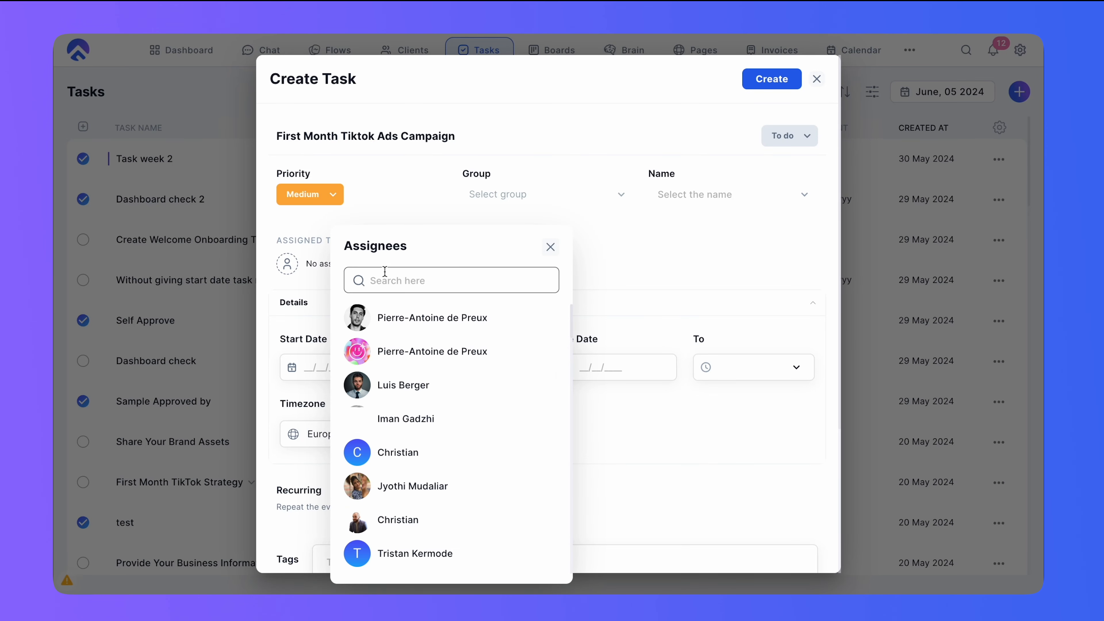
click(395, 282)
text(isabe)
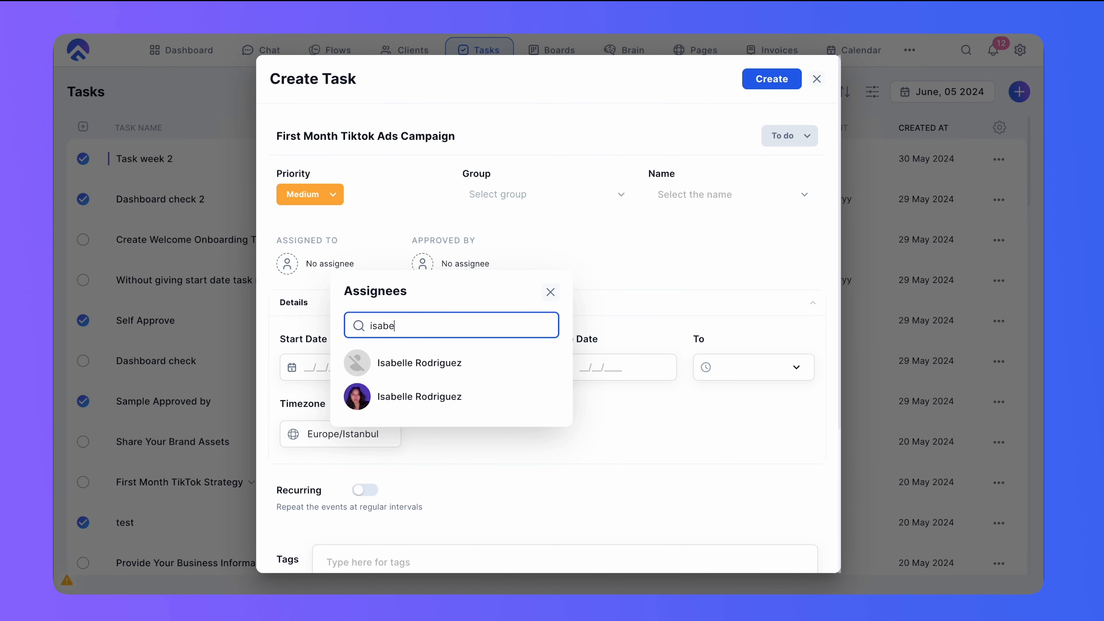
click(384, 397)
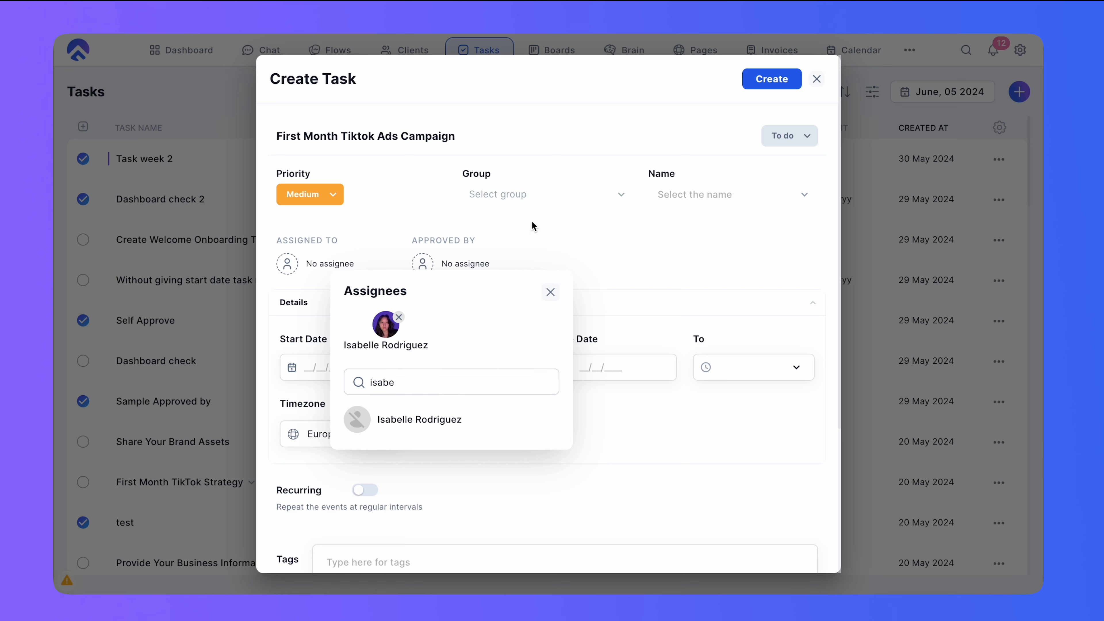
click(310, 194)
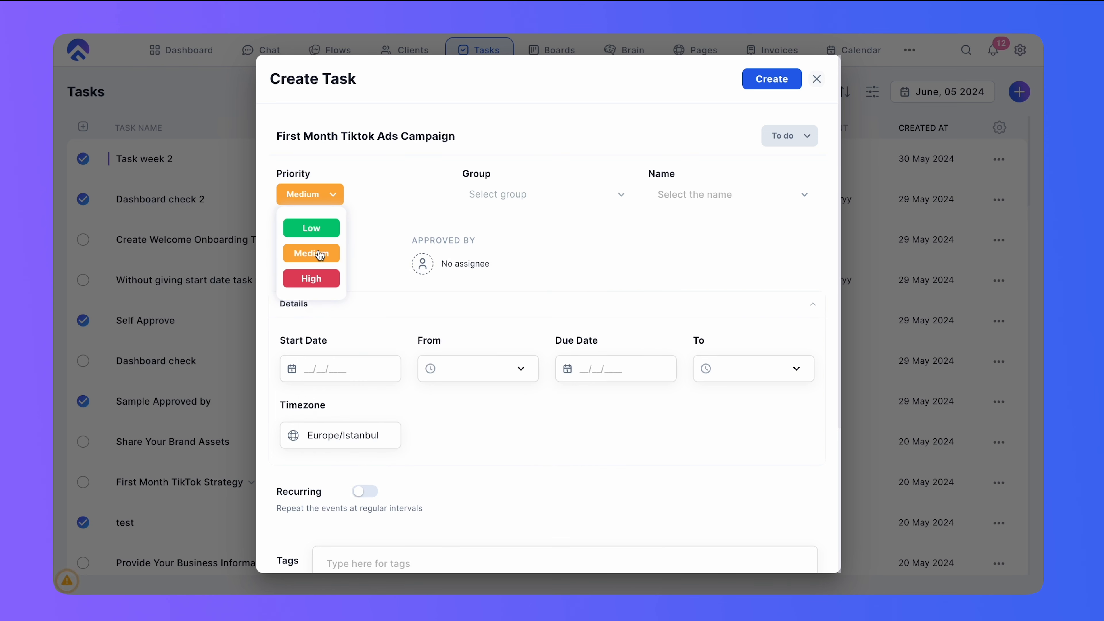
click(321, 260)
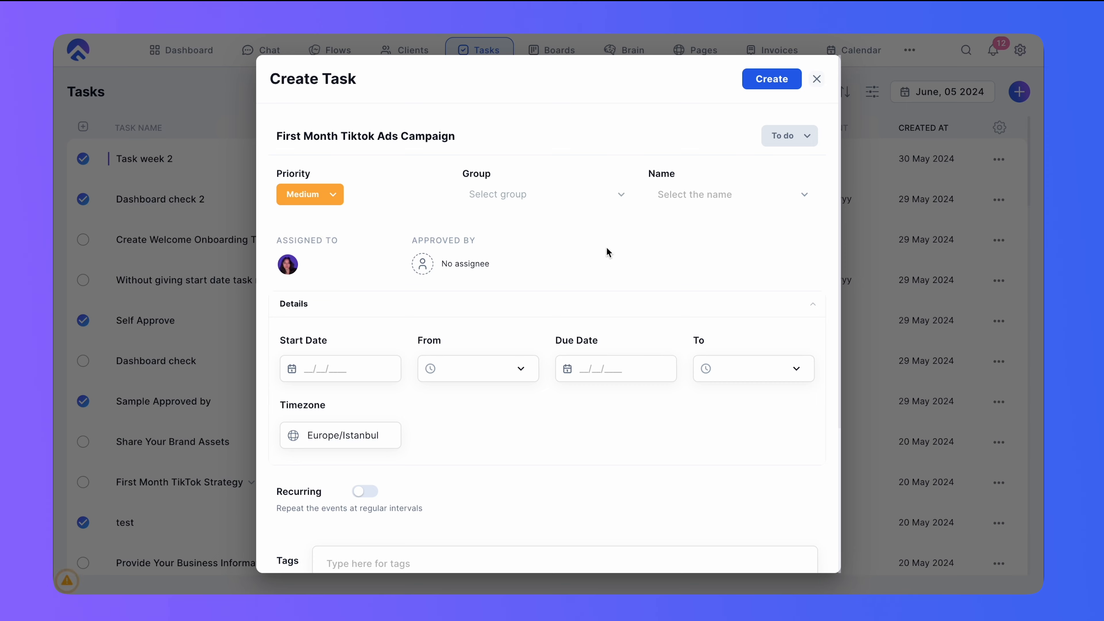
- Set the task's start date to Wed, Jun 05, 2024 with a start time of 08:00 AM
scroll(261, 316, down, 2)
click(313, 286)
click(547, 323)
click(478, 284)
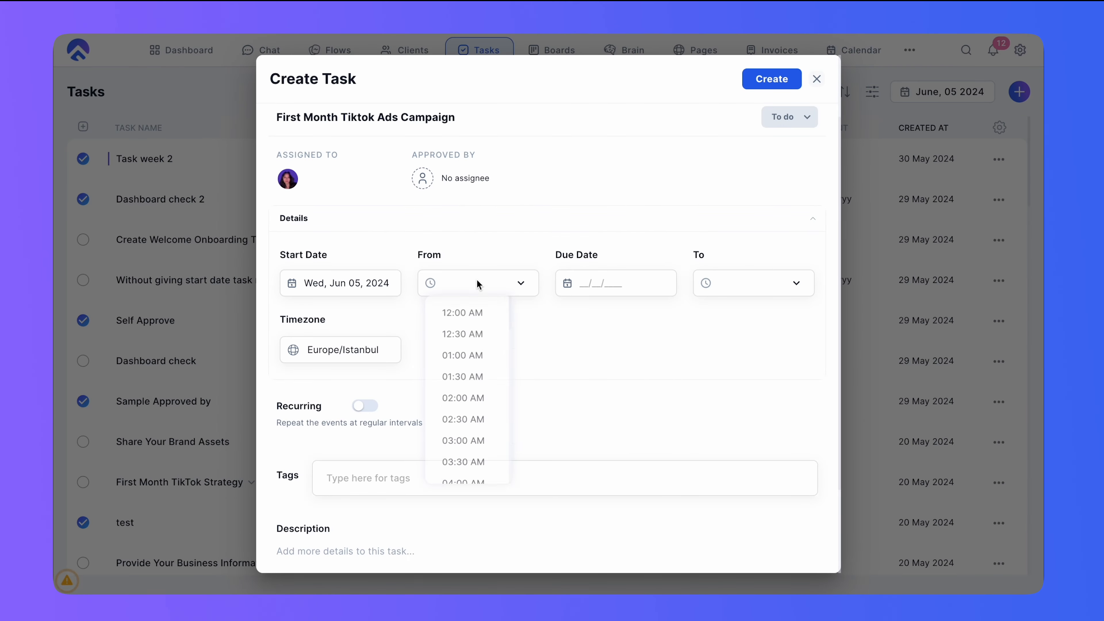
scroll(467, 379, down, 15)
click(474, 434)
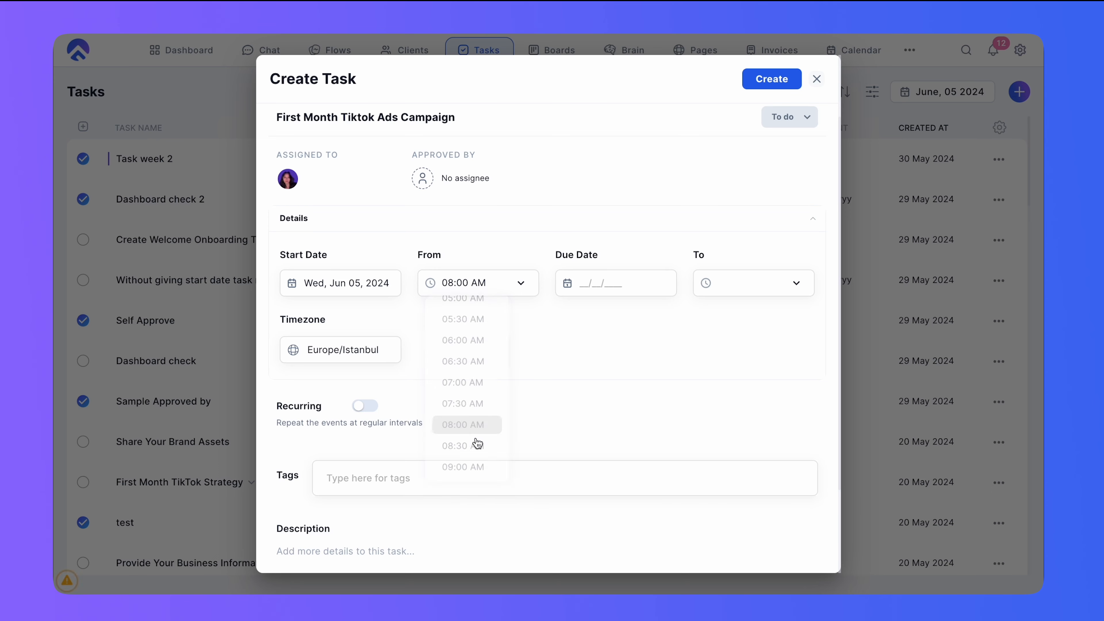
- Set the task's due date to Fri, Jun 07, 2024 with an end time of 09:00 AM
click(608, 287)
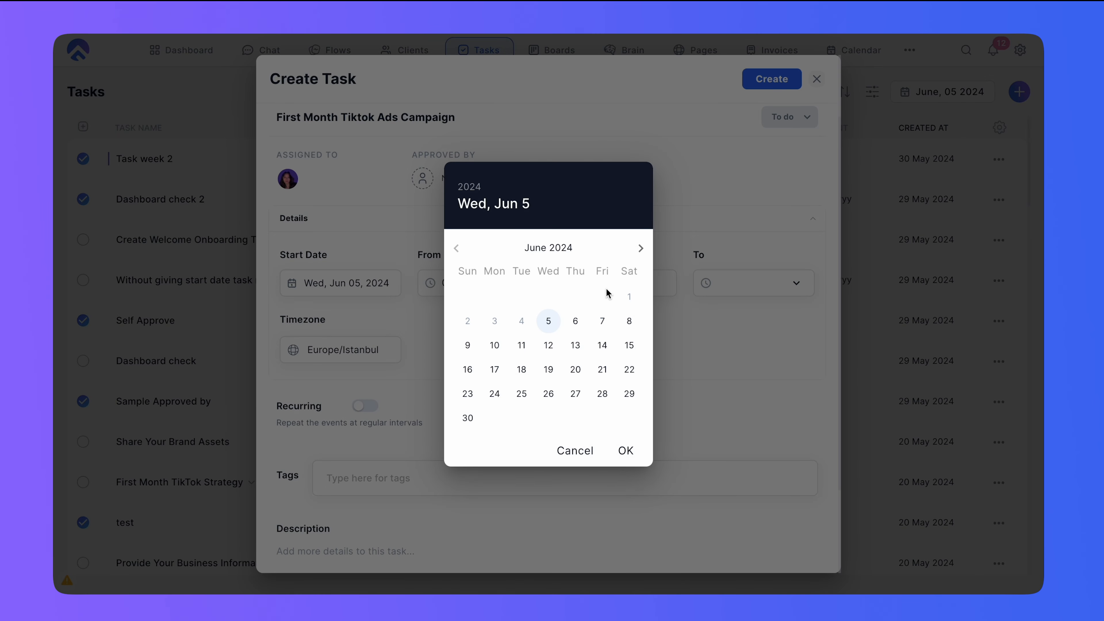
click(605, 318)
click(759, 468)
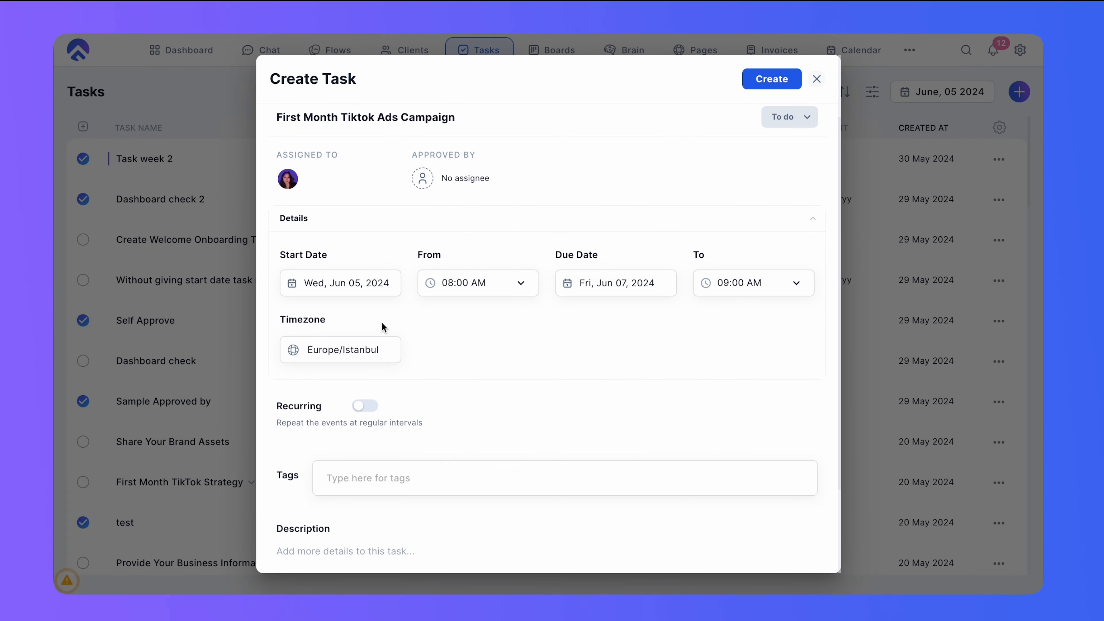
drag(325, 323, 264, 321)
click(559, 371)
scroll(559, 371, down, 3)
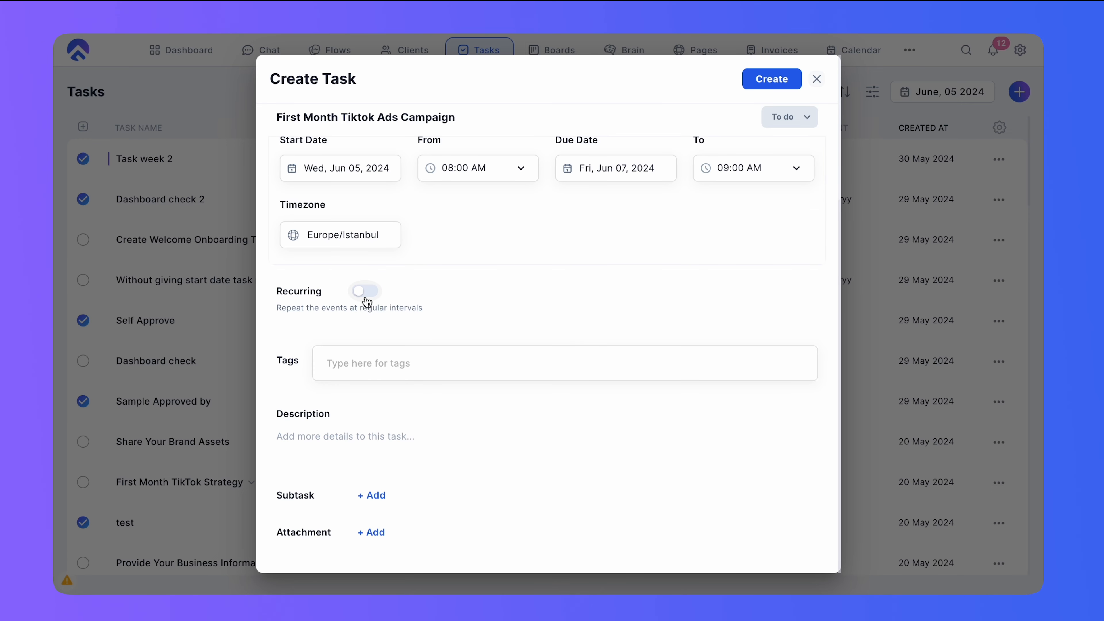
scroll(366, 302, up, 5)
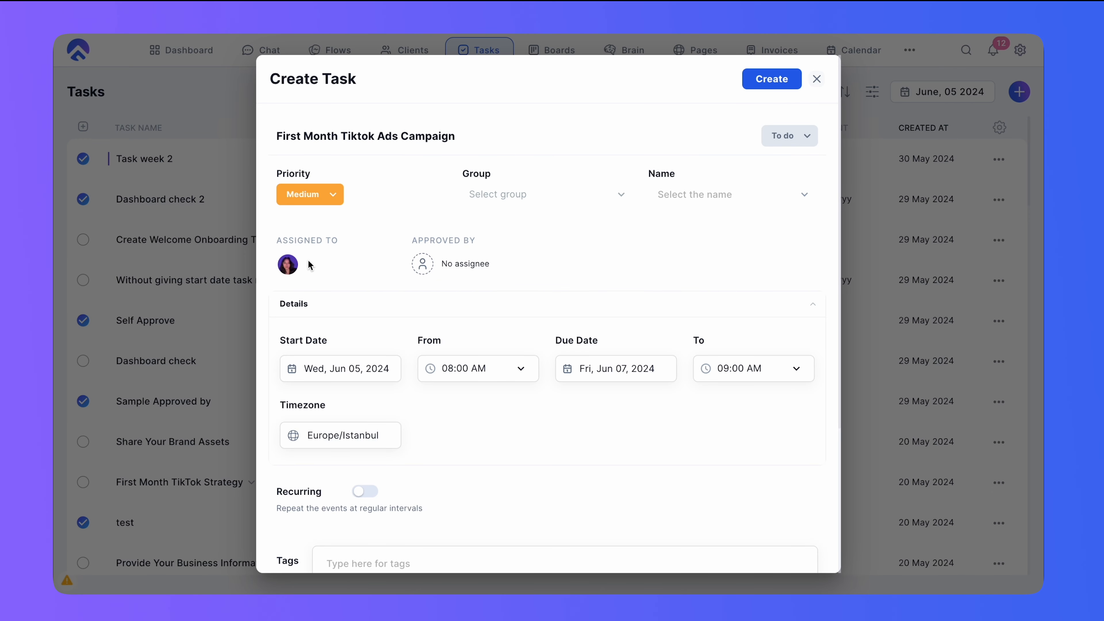
drag(278, 133, 462, 134)
click(463, 134)
scroll(515, 254, down, 2)
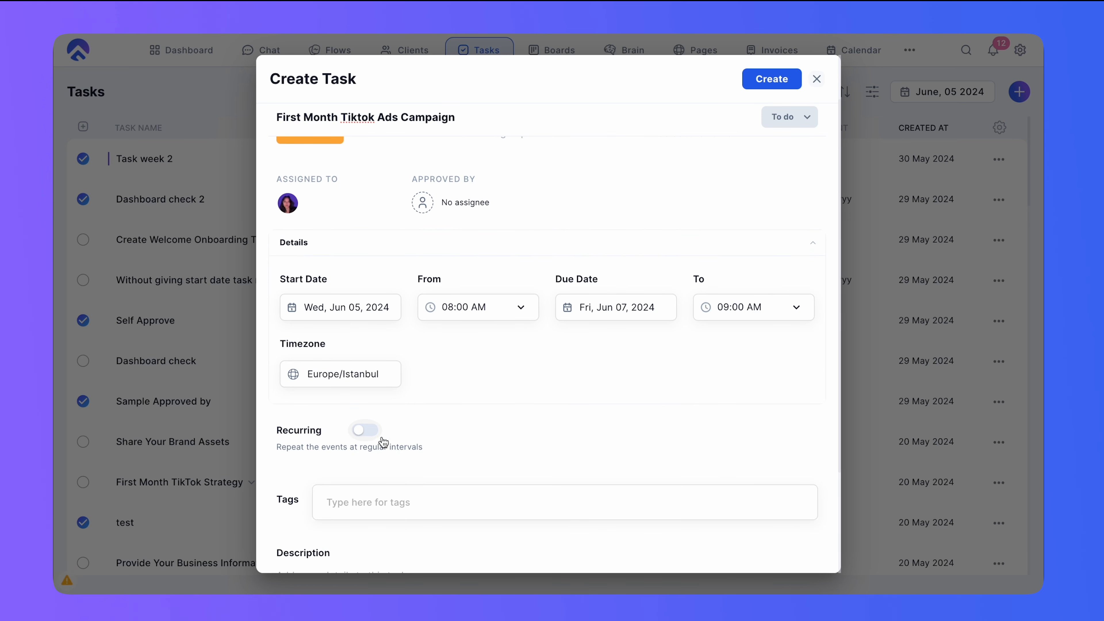
scroll(473, 373, down, 3)
scroll(471, 370, up, 4)
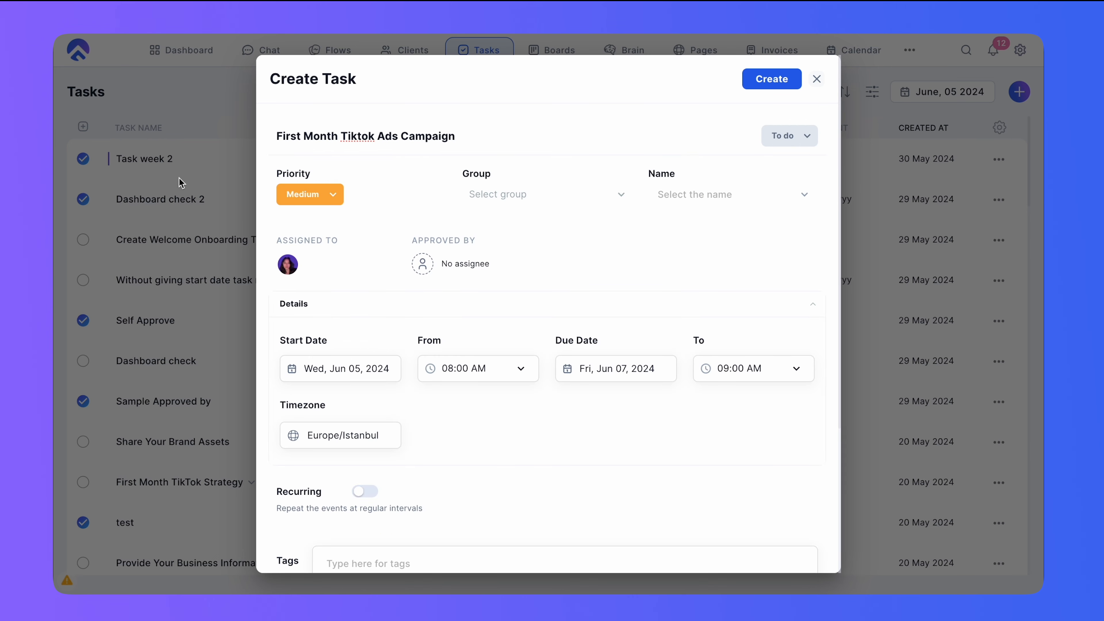
scroll(501, 268, down, 4)
drag(402, 297, 276, 291)
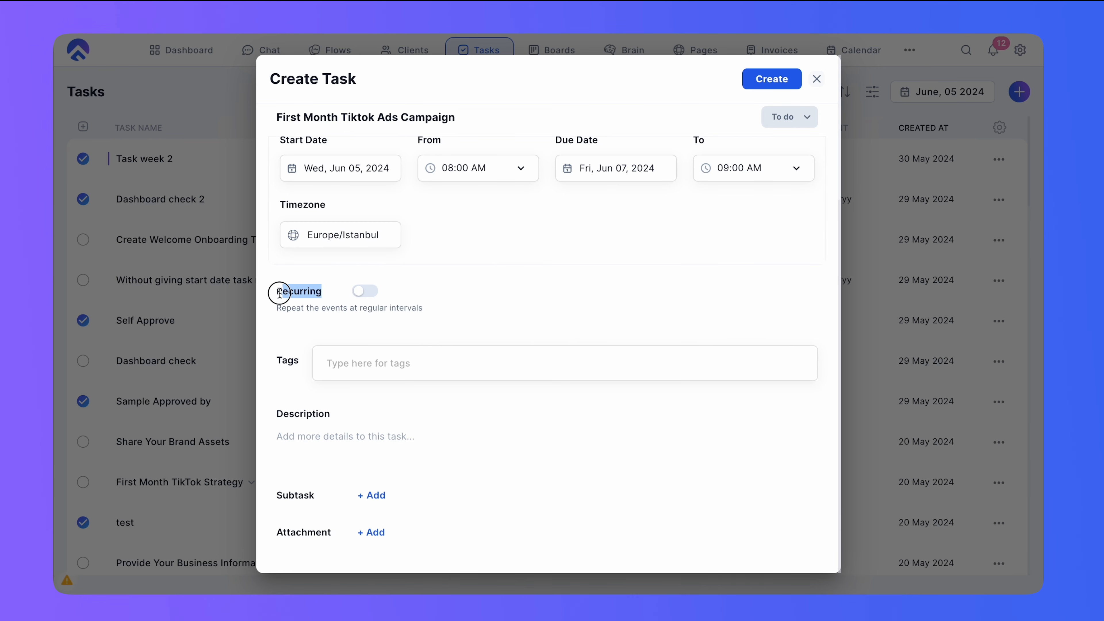
- Add the TikTok tag to the task
click(443, 372)
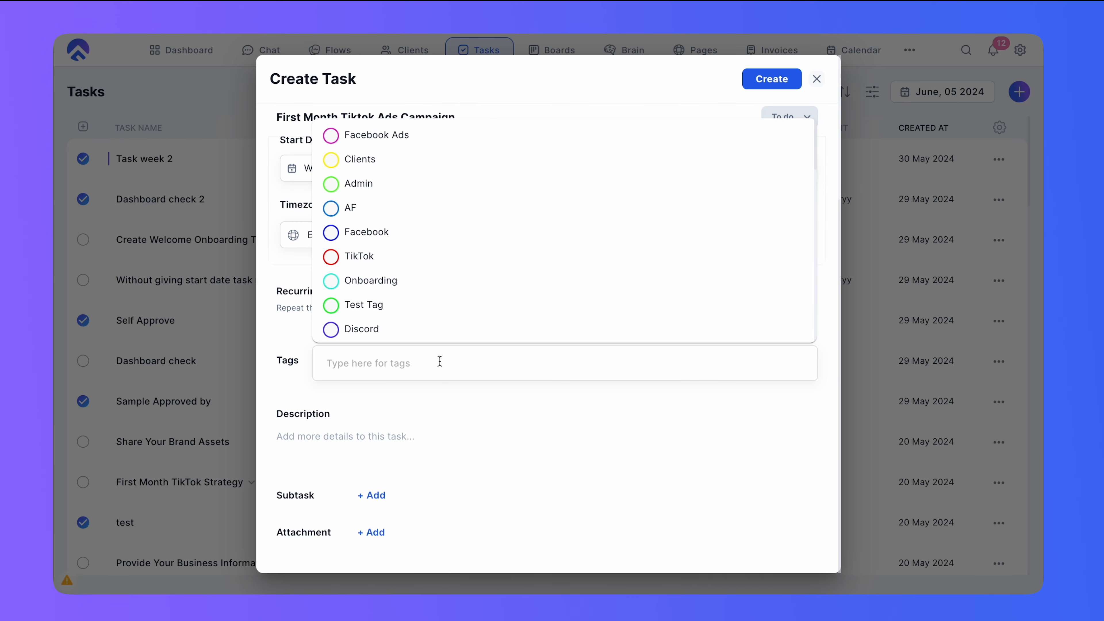
click(335, 259)
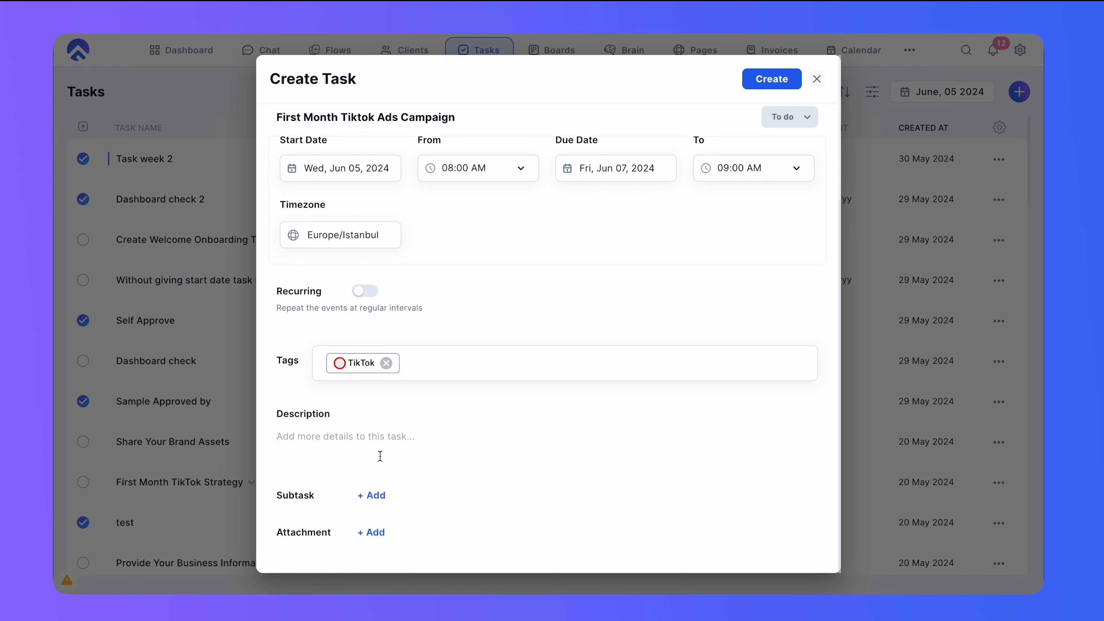
scroll(385, 435, up, 5)
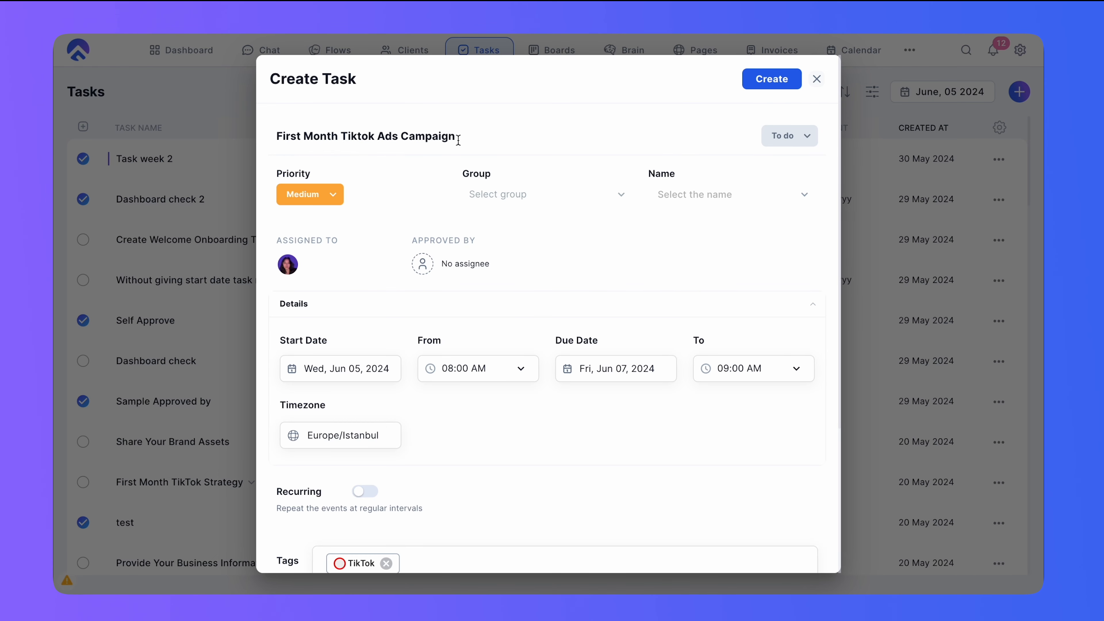
drag(347, 138, 290, 139)
scroll(474, 200, down, 5)
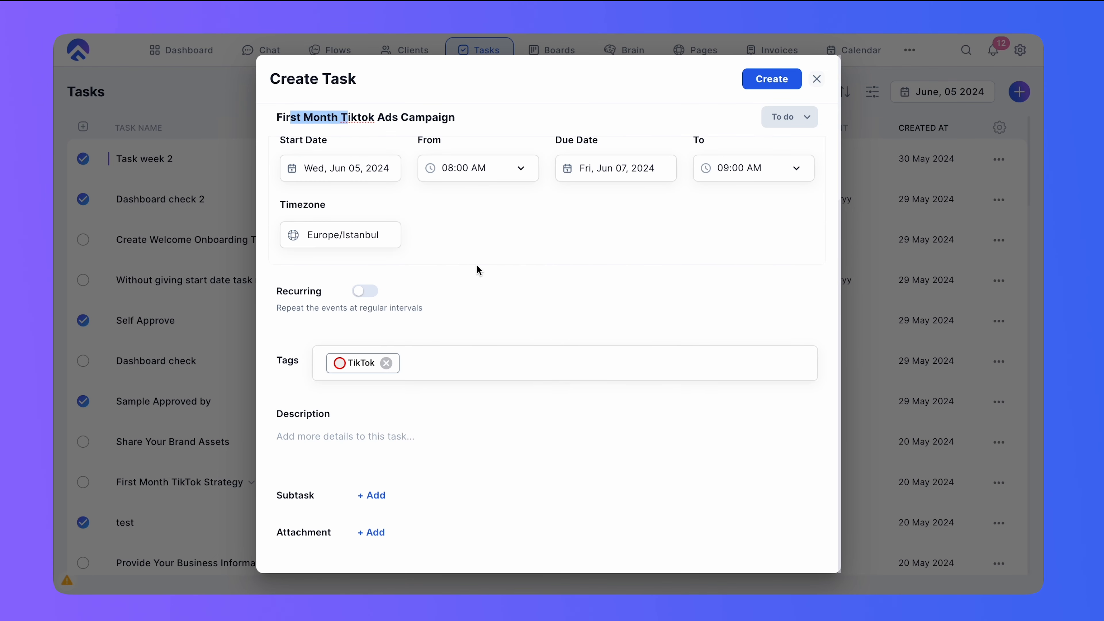
click(437, 434)
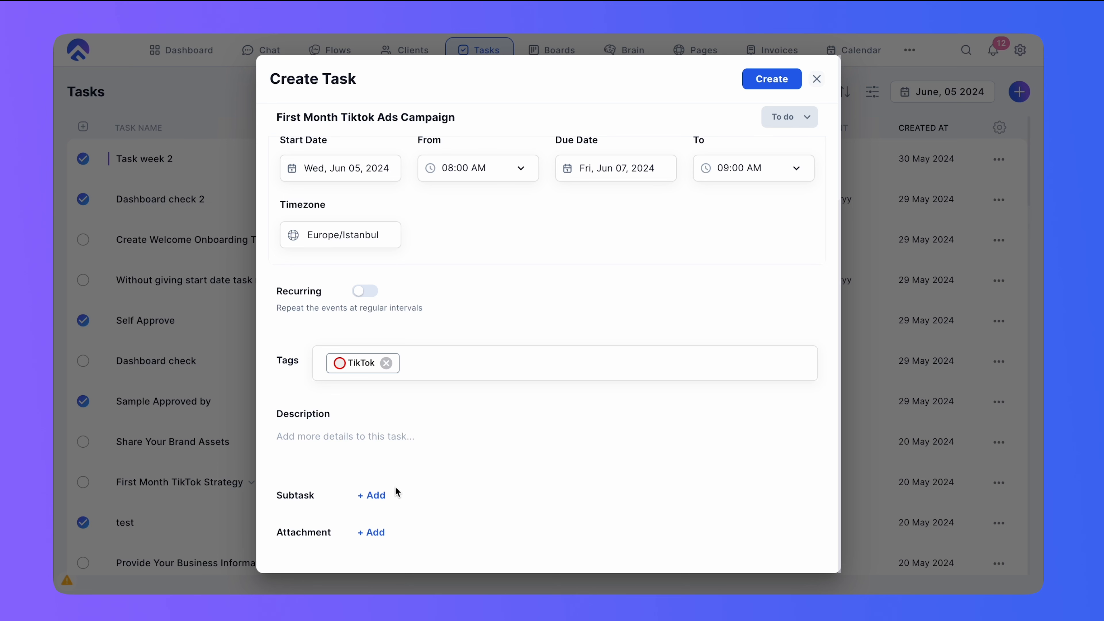
- Add a subtask named Come up with 5 tiktok ad ideas
click(381, 496)
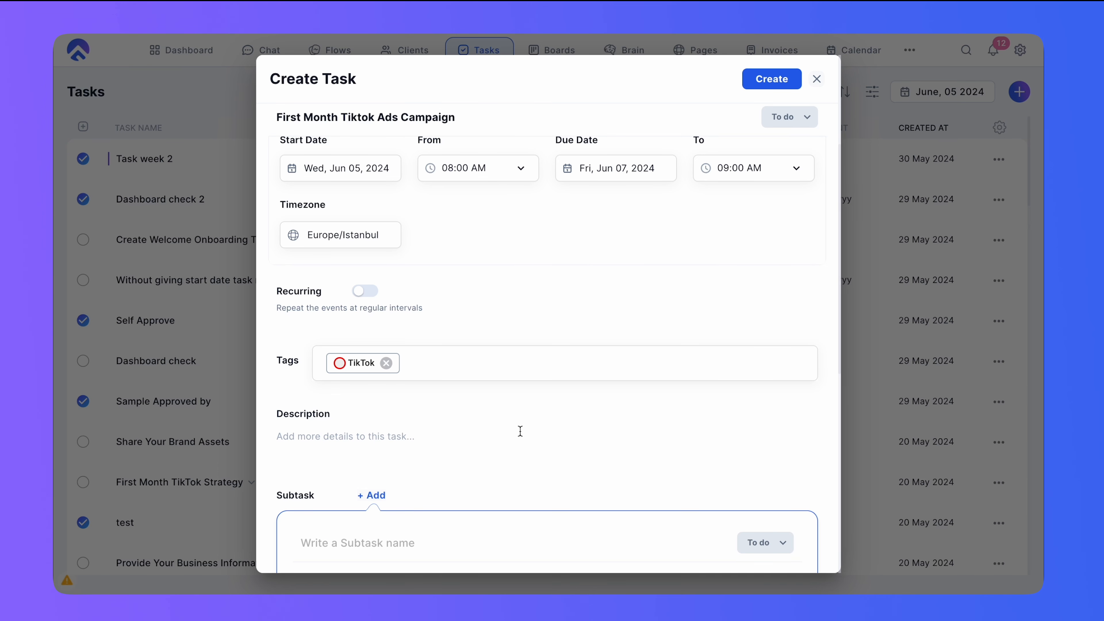
scroll(518, 432, down, 5)
text(Come Up )
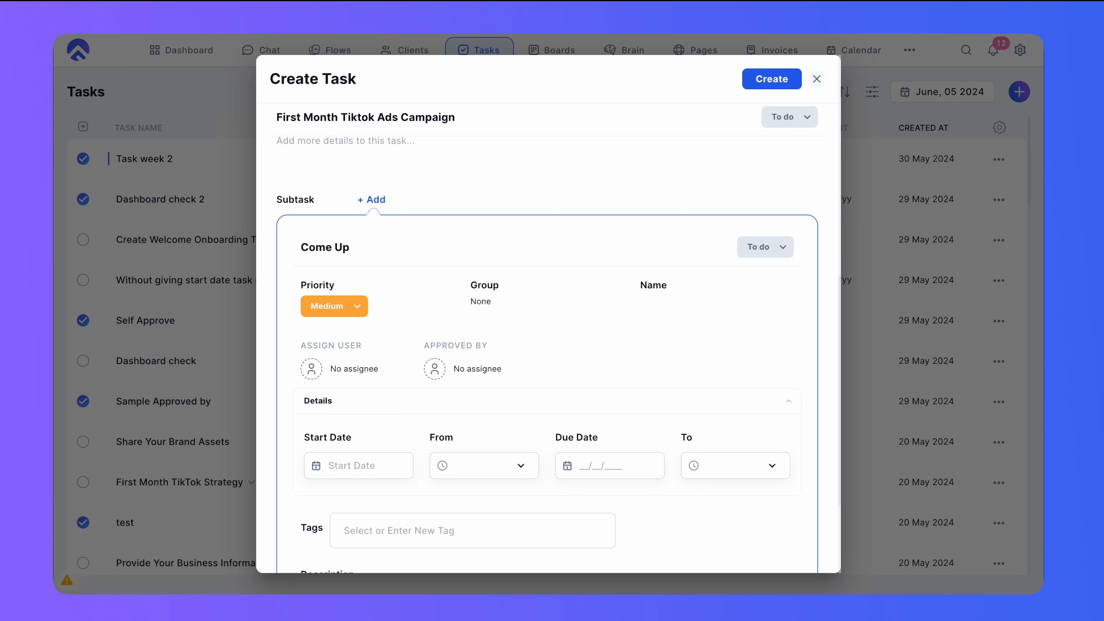
text(with 5 tiktok s)
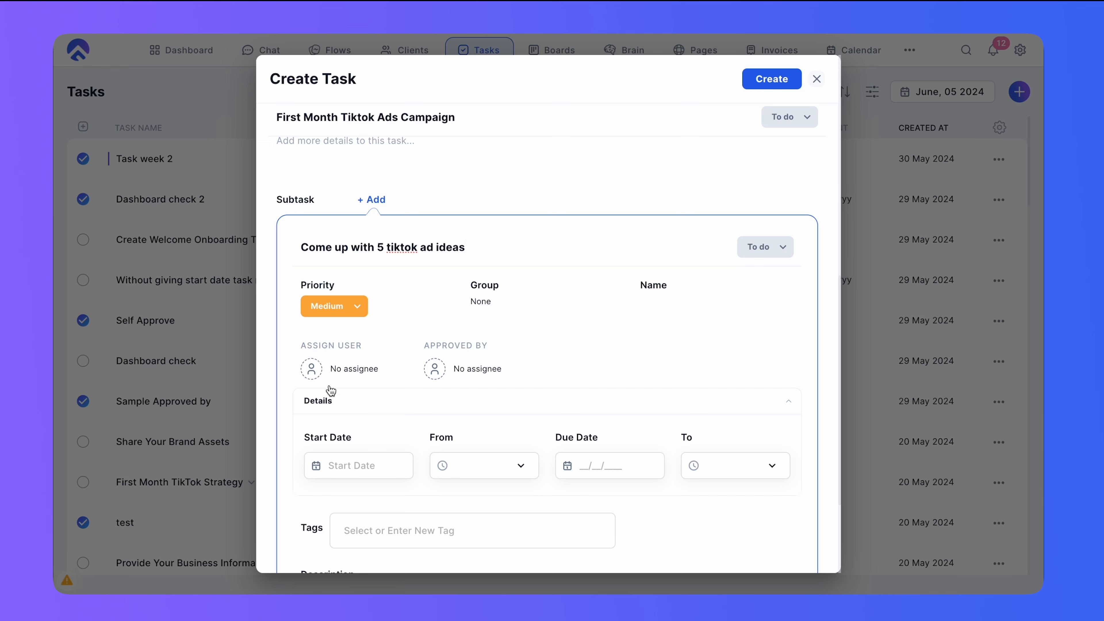
- Assign the subtask to the team member found by searching 'isabe'
click(335, 369)
click(432, 281)
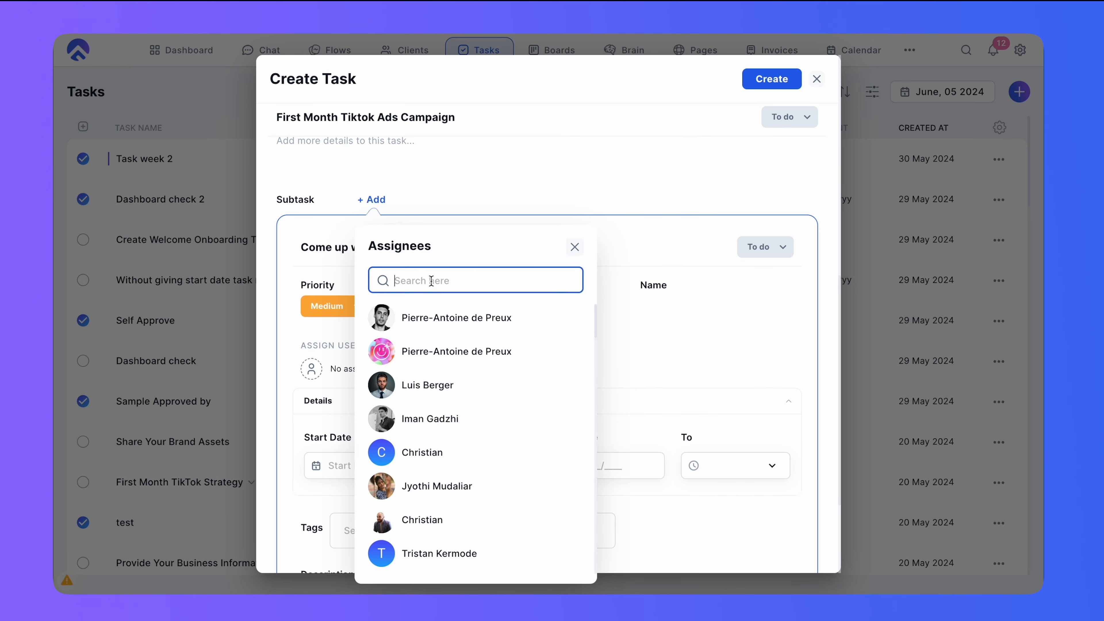
text(isabe)
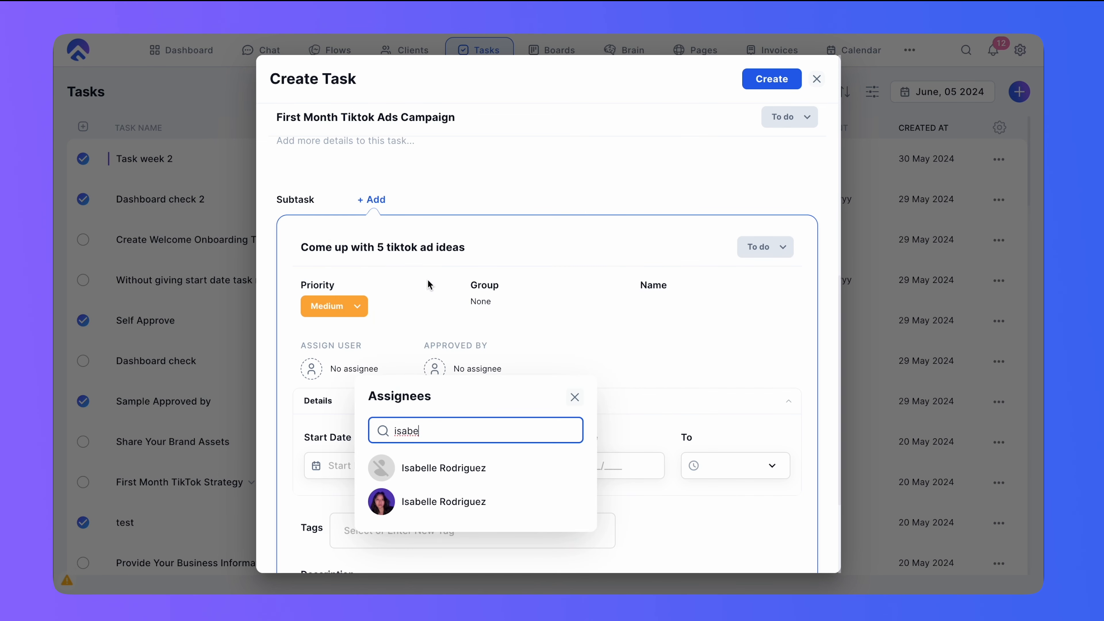
click(445, 508)
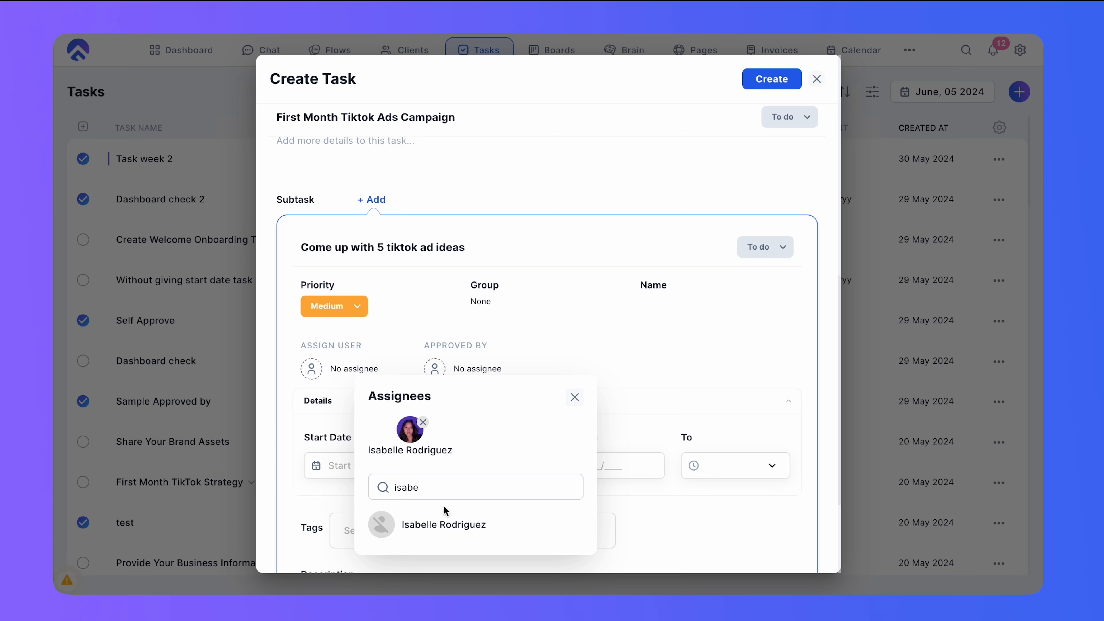
click(574, 397)
- Set the subtask's start date to Wed, Jun 05, 2024 and due date to Thu, Jun 06, 2024, and add it
scroll(387, 393, down, 3)
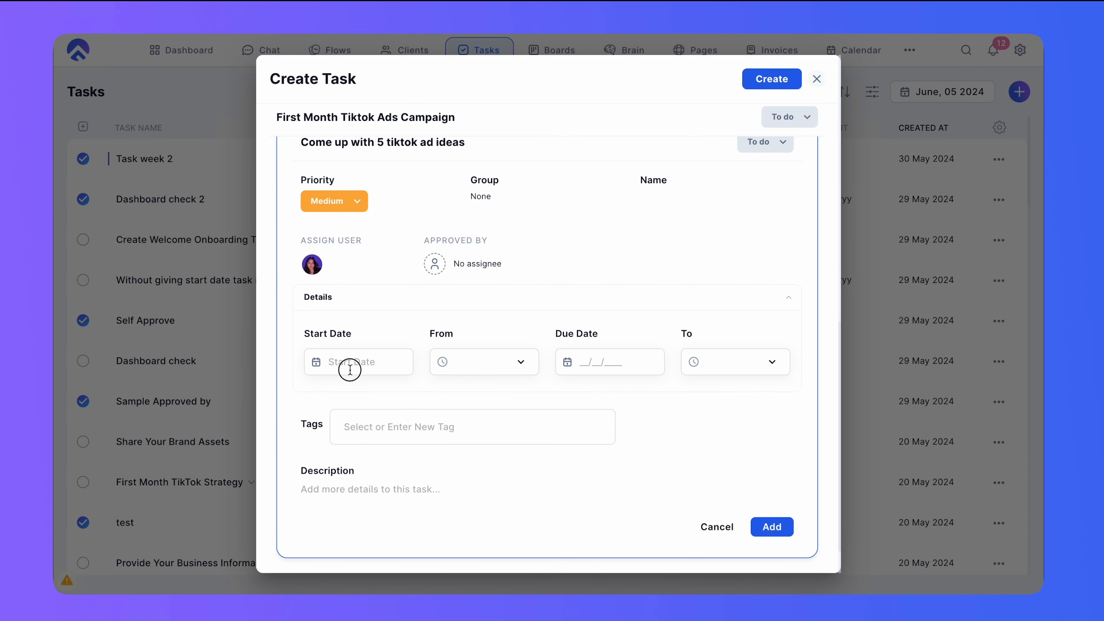
click(347, 364)
click(549, 321)
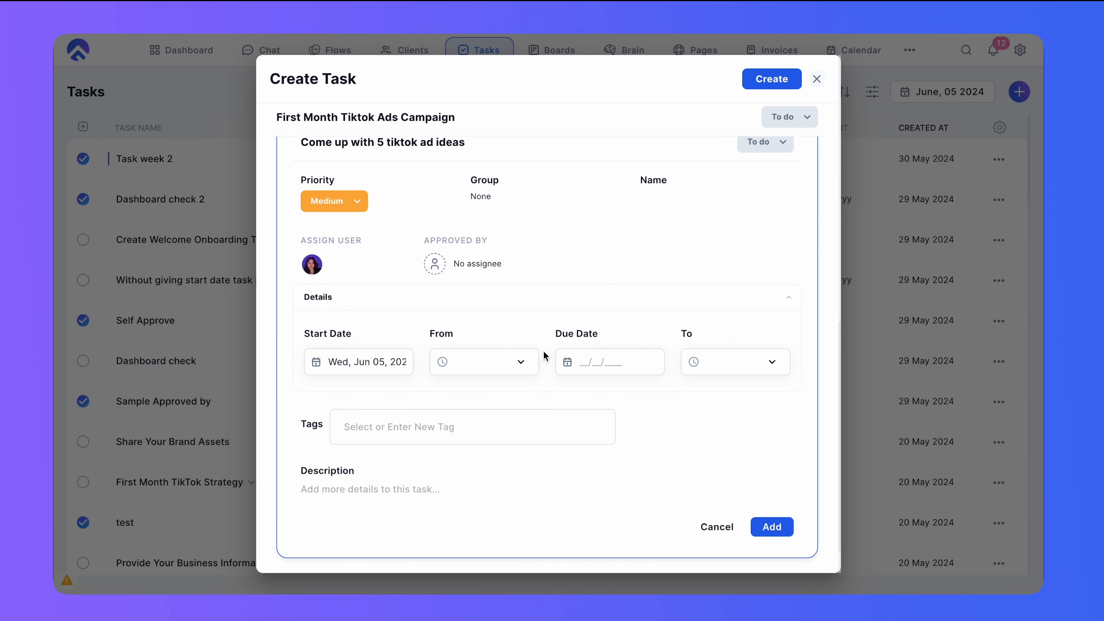
click(593, 362)
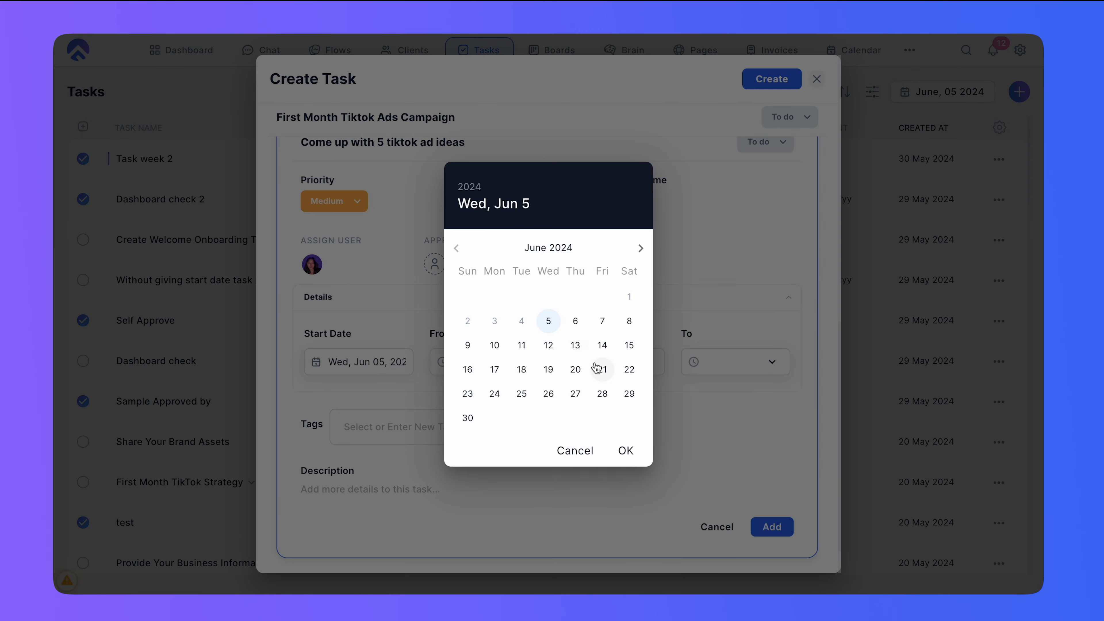
click(575, 320)
scroll(494, 435, down, 2)
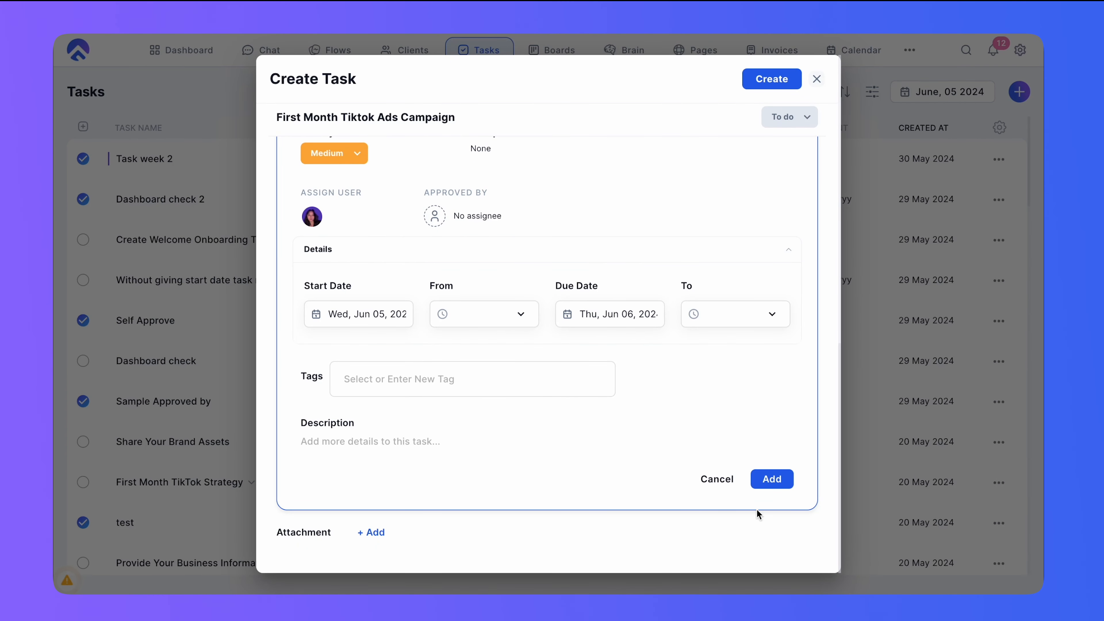
click(772, 479)
- Add a subtask named Approve Tiktok ad angles
click(381, 426)
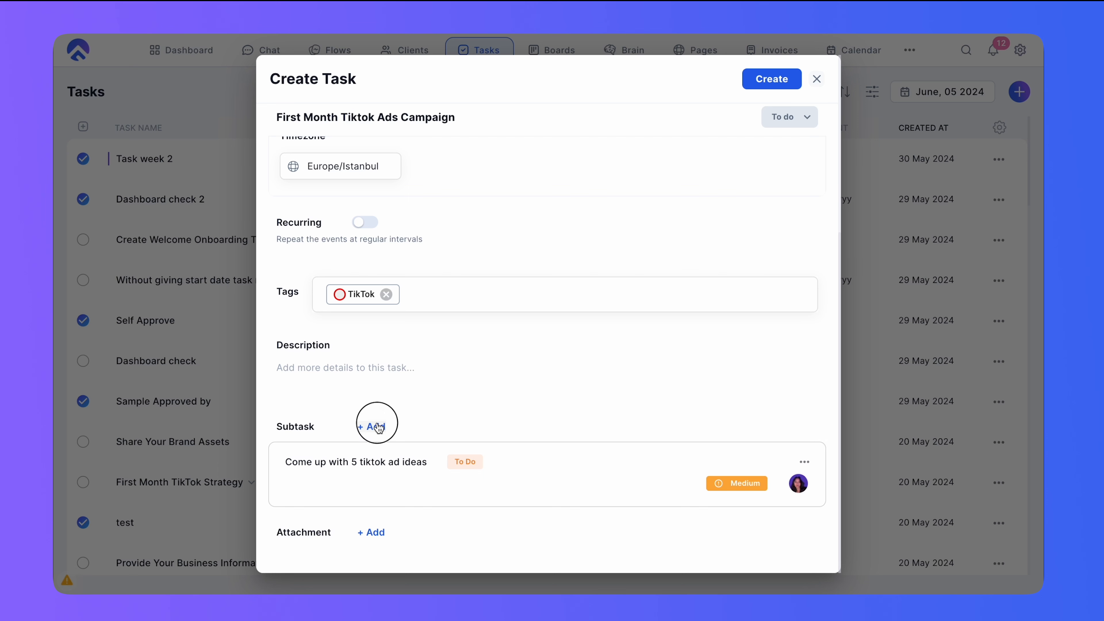
text(Ap)
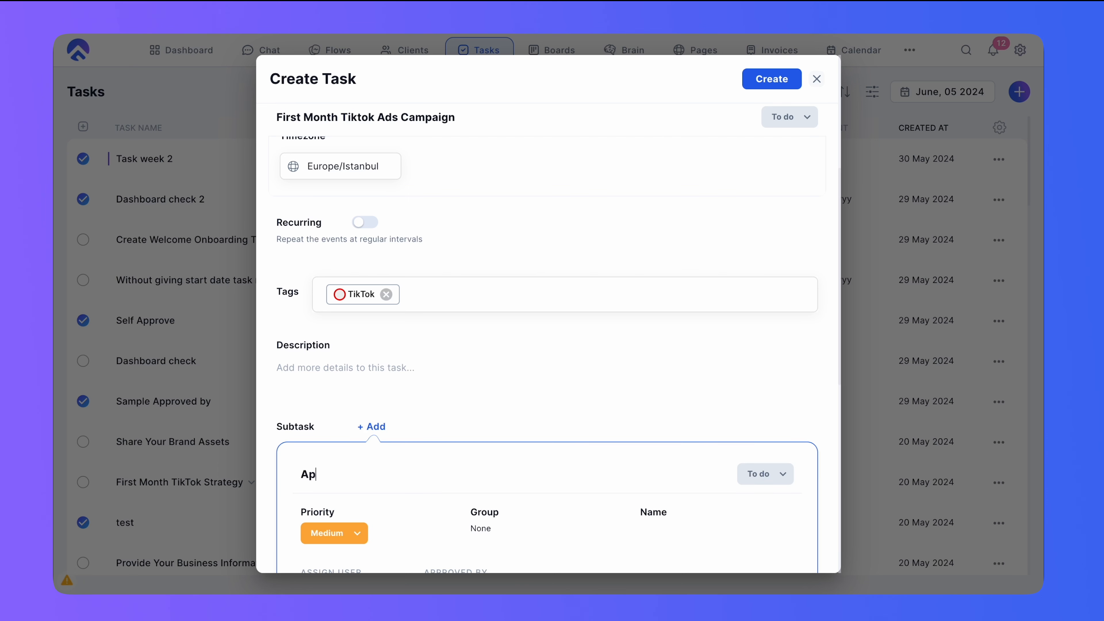
text(prove Tiktok ad angles)
- Assign the subtask to the first team member in the assignee list
scroll(408, 411, down, 3)
click(351, 475)
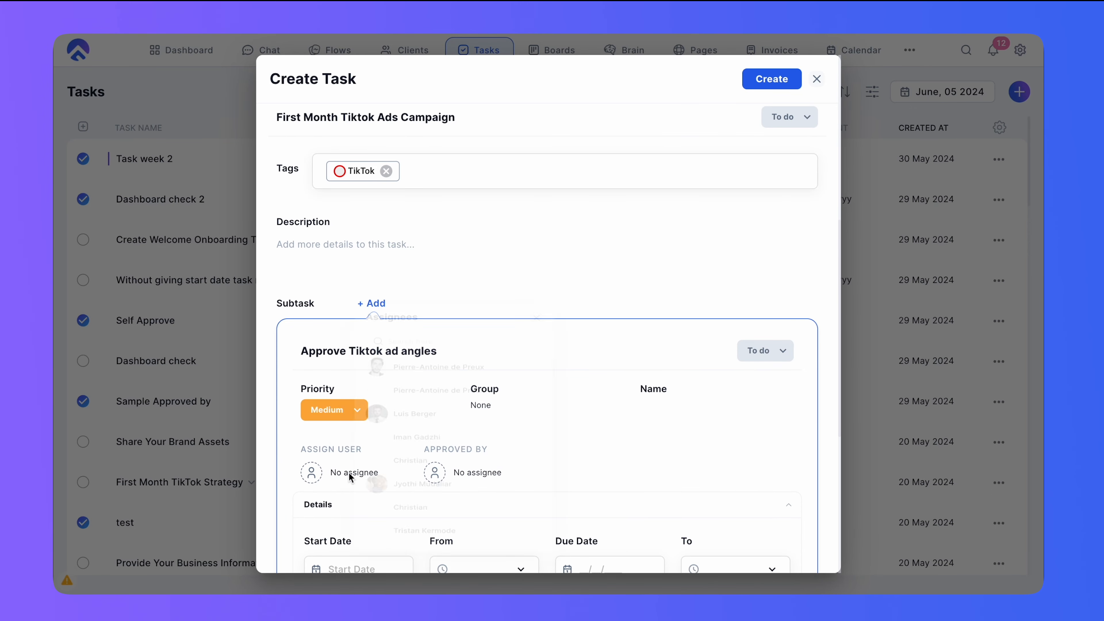
click(418, 324)
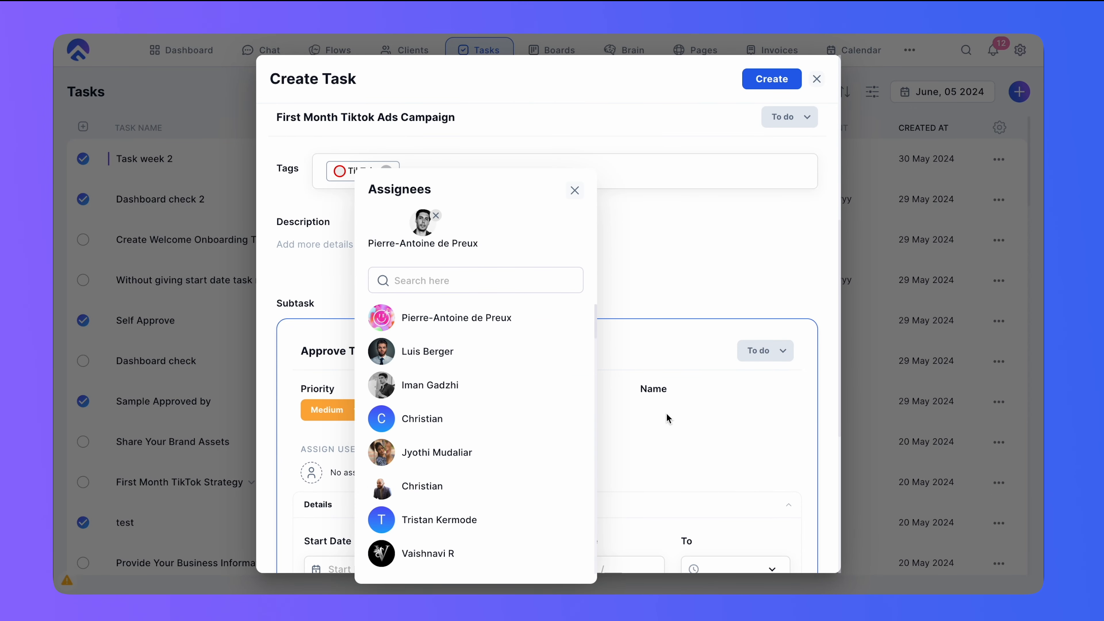
click(674, 424)
- Set the subtask's due date to Thu, Jun 06, 2024 and add it
scroll(431, 305, down, 5)
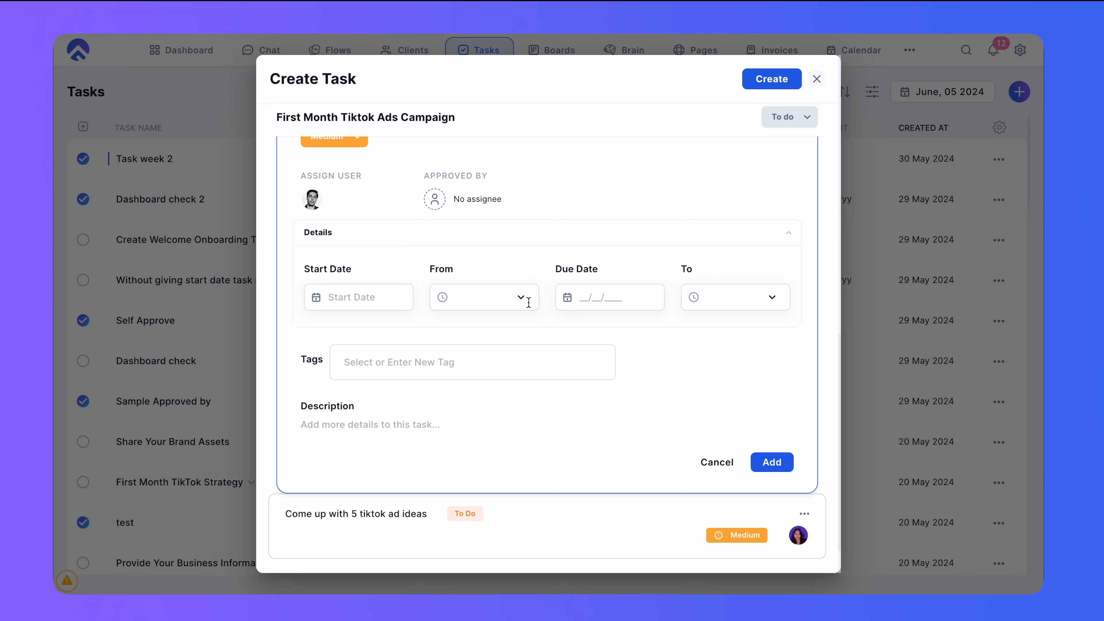
click(595, 299)
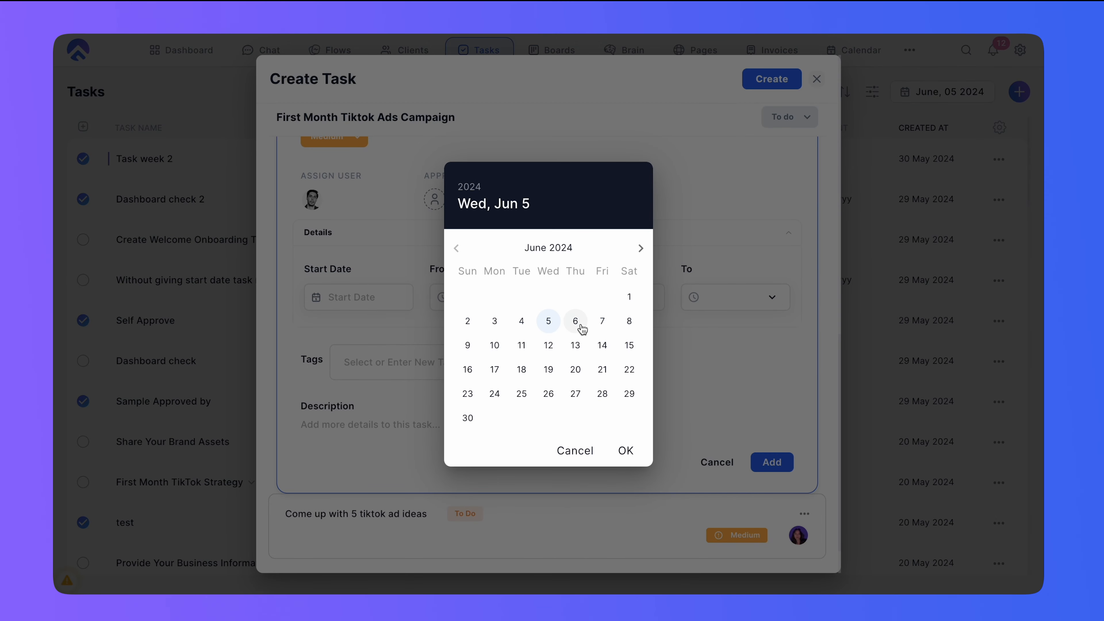
click(576, 324)
click(773, 463)
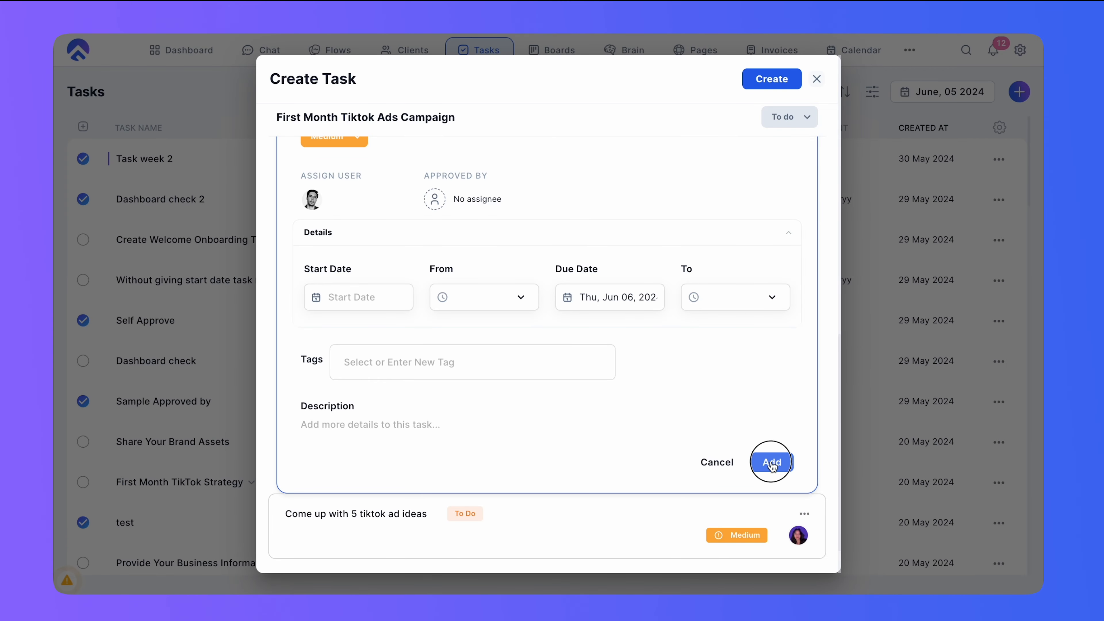
- Add a subtask named Edit Tiktok ad creatives
click(373, 410)
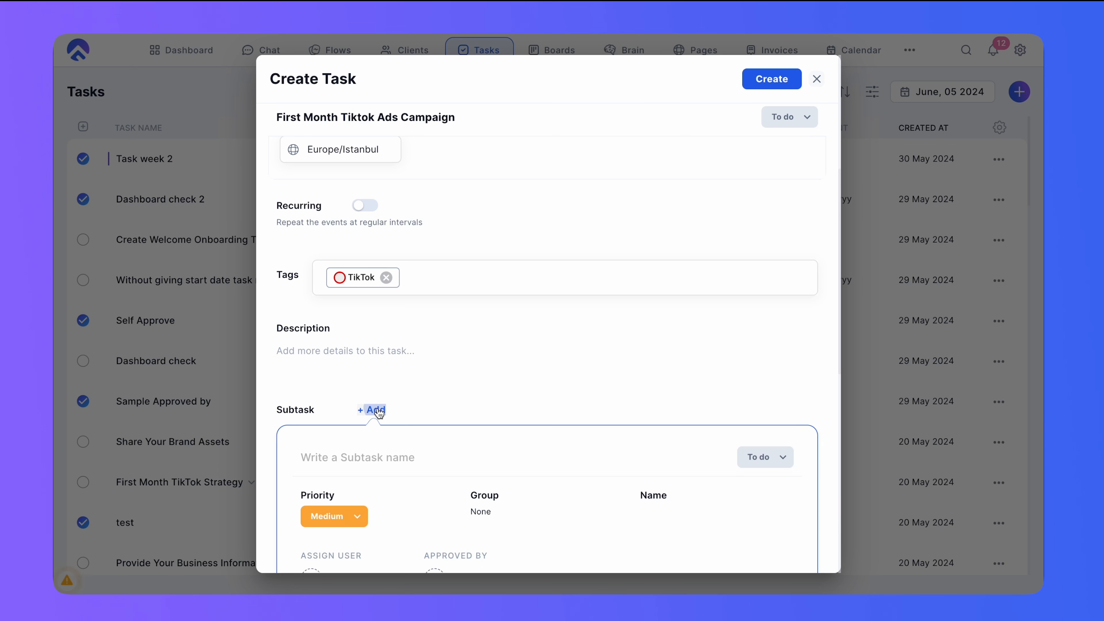
text(T)
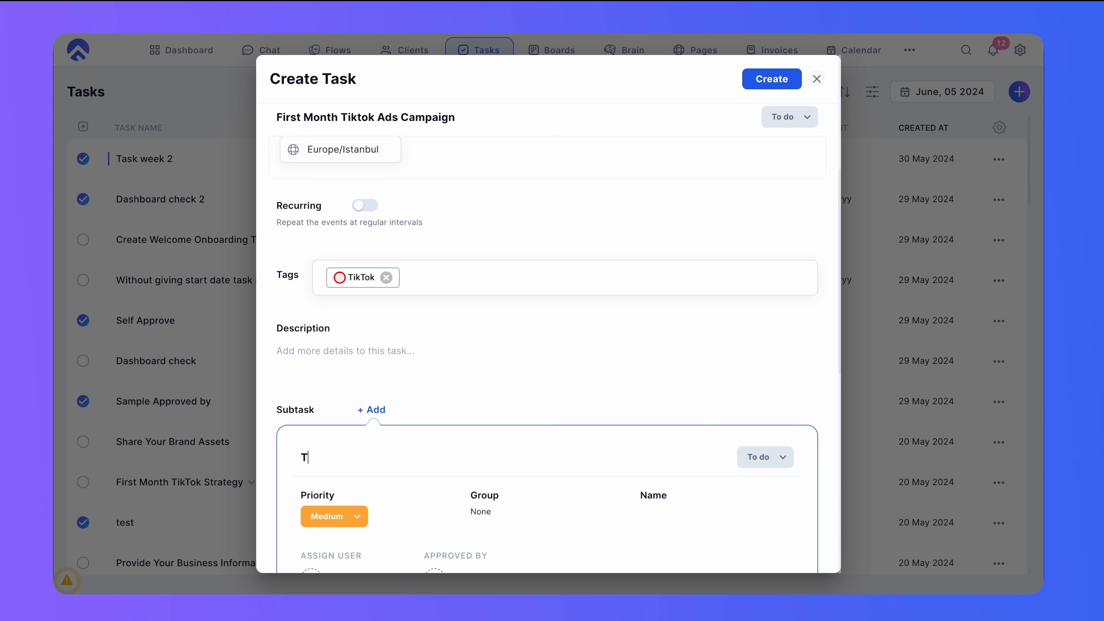
key(BackSpace)
text(Edit Tiktok ad creatives)
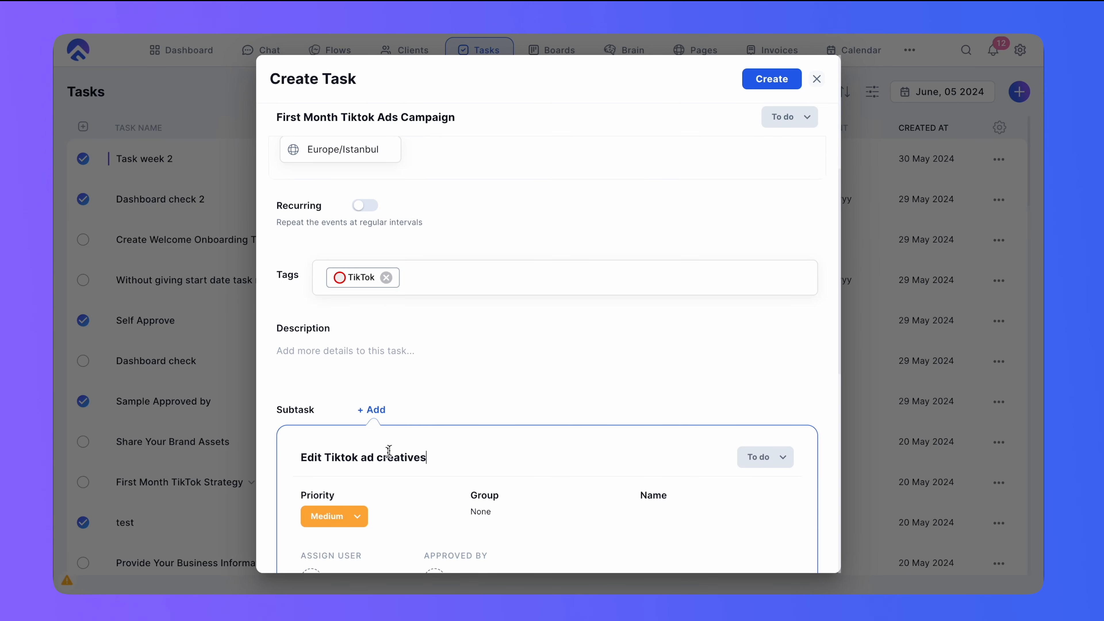
- Assign the subtask to the team member found by searching 'isabe' and add it with due date Fri, Jun 07, 2024
scroll(389, 451, down, 2)
click(347, 516)
click(462, 288)
text(isabekl)
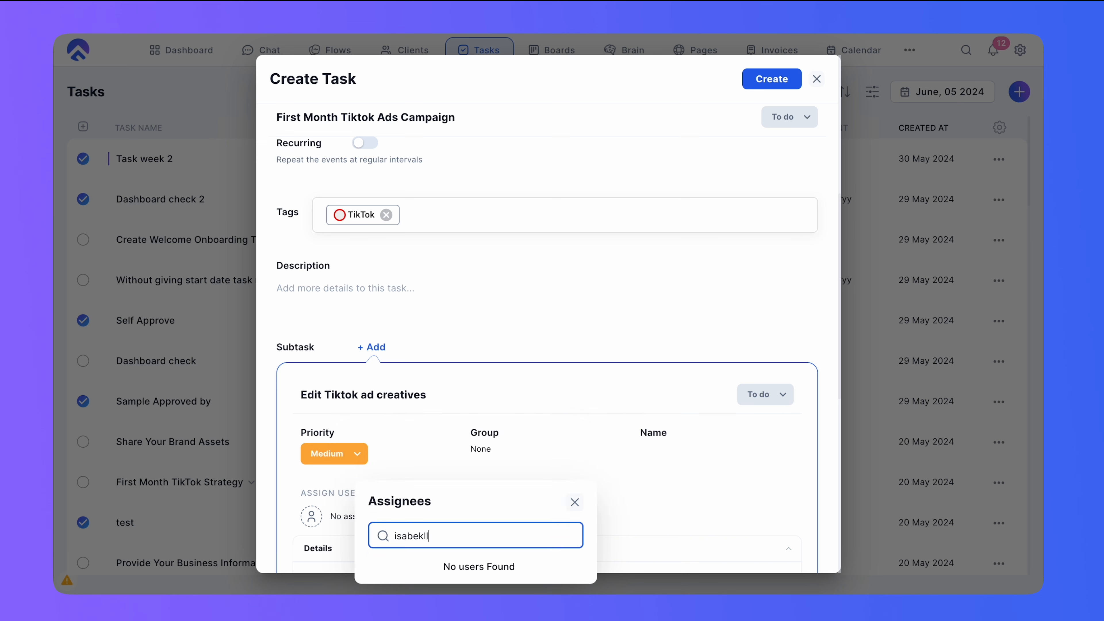
key(BackSpace)
click(439, 553)
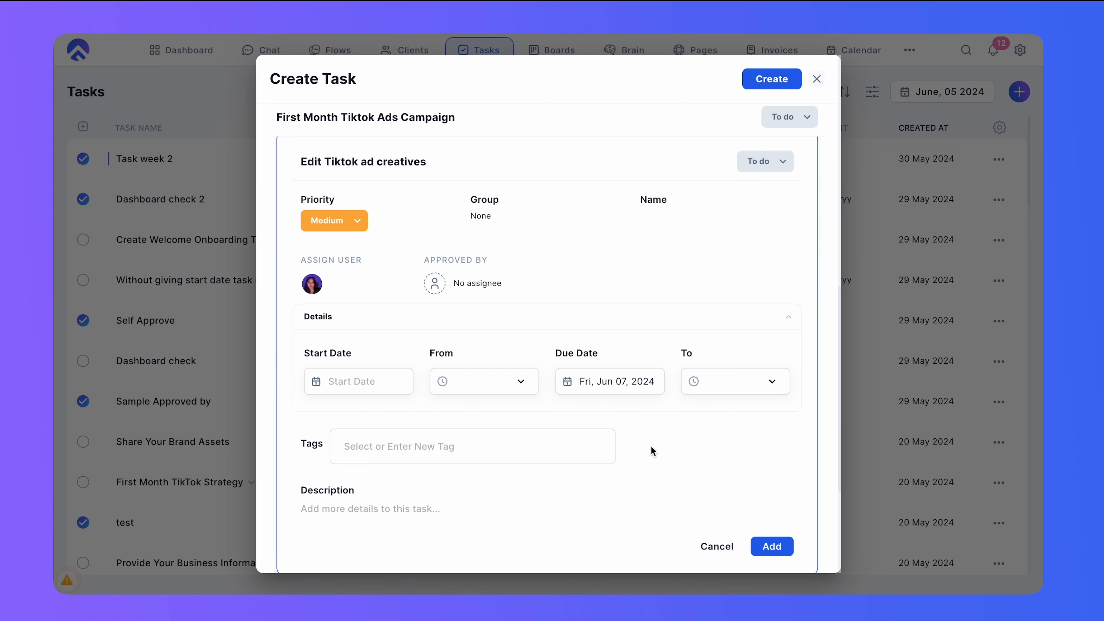
click(772, 544)
- Add a subtask named Final Approval TikTok Ad Assets
click(373, 290)
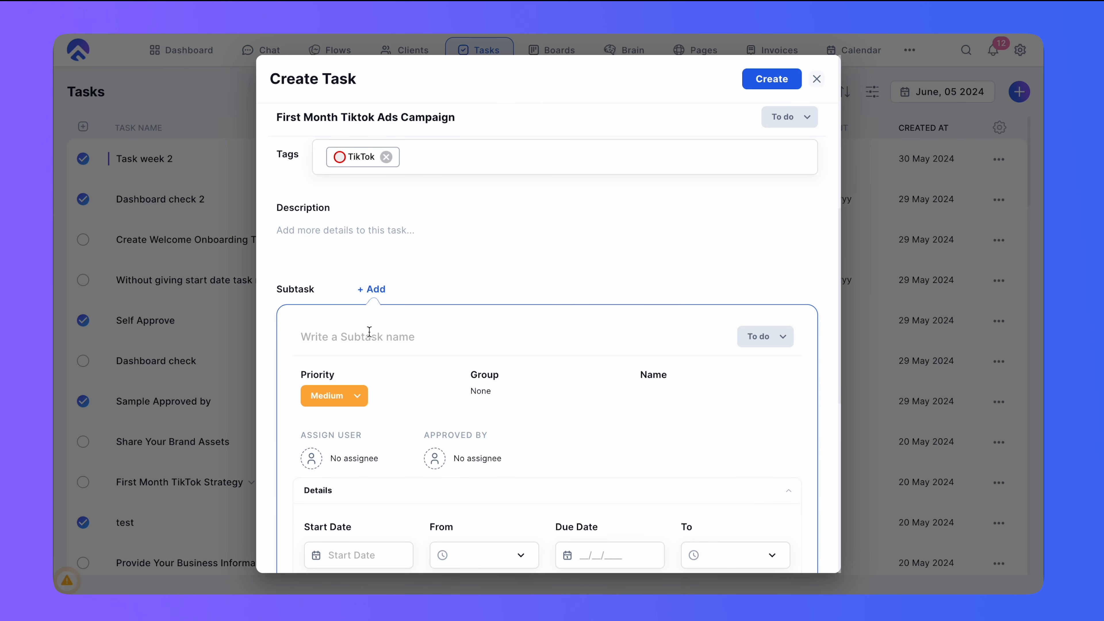
text(Final App)
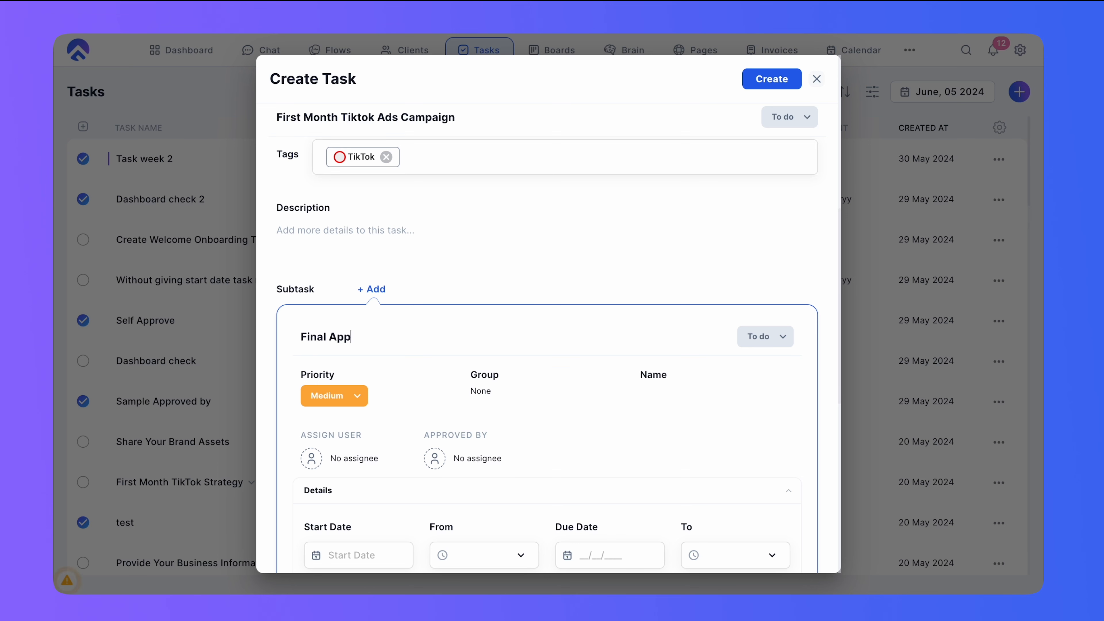
text(roval TikTok Ad As)
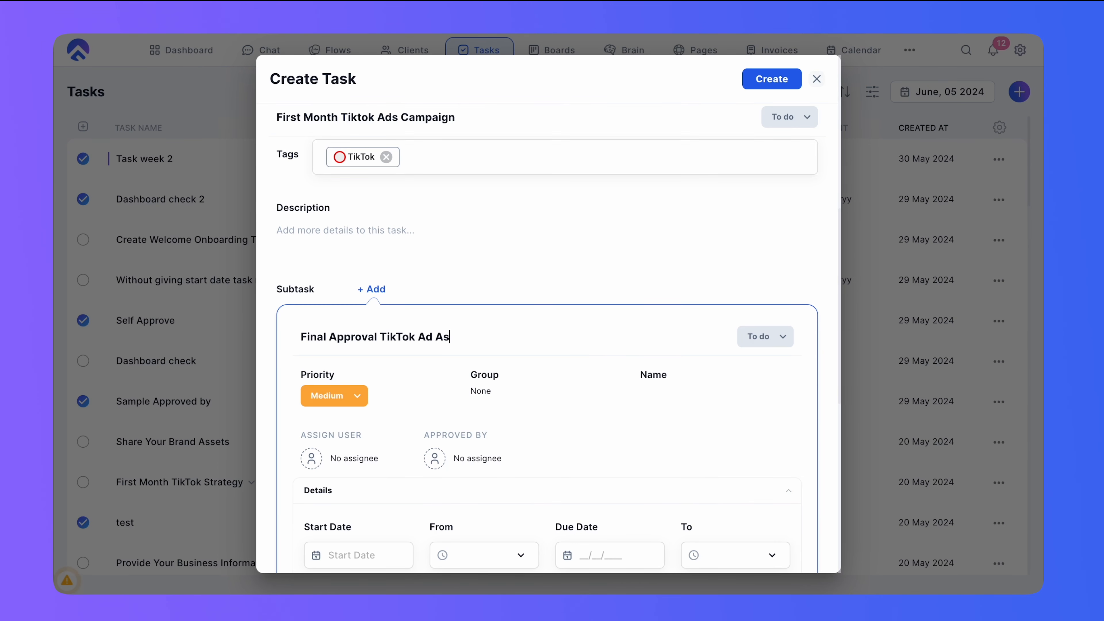
- Assign the subtask to the first team member in the assignee list
scroll(347, 430, down, 4)
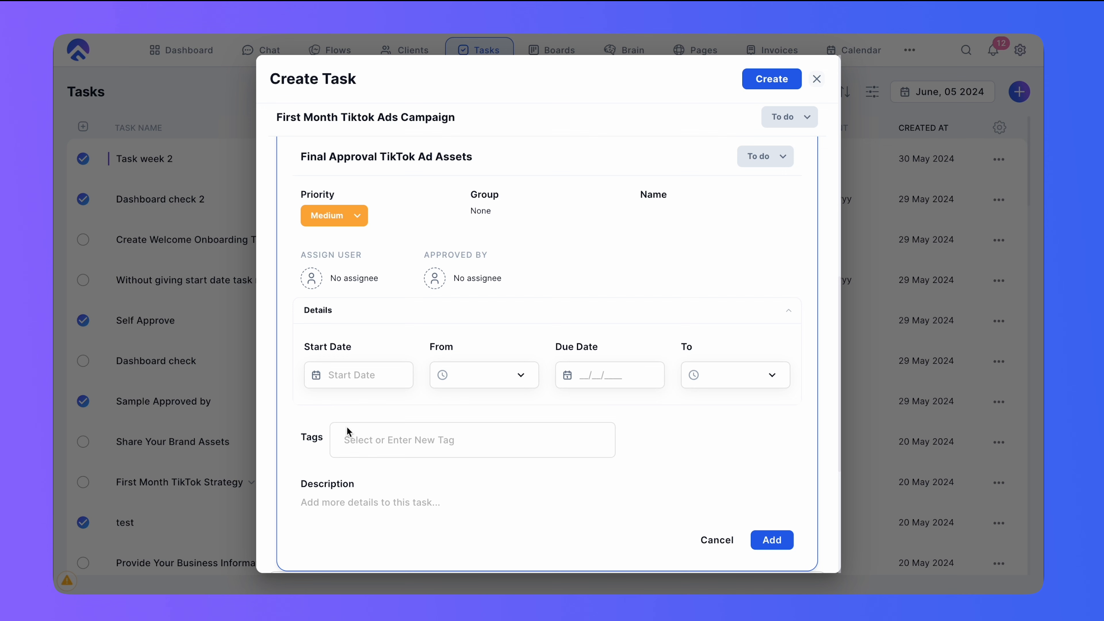
click(343, 277)
click(439, 324)
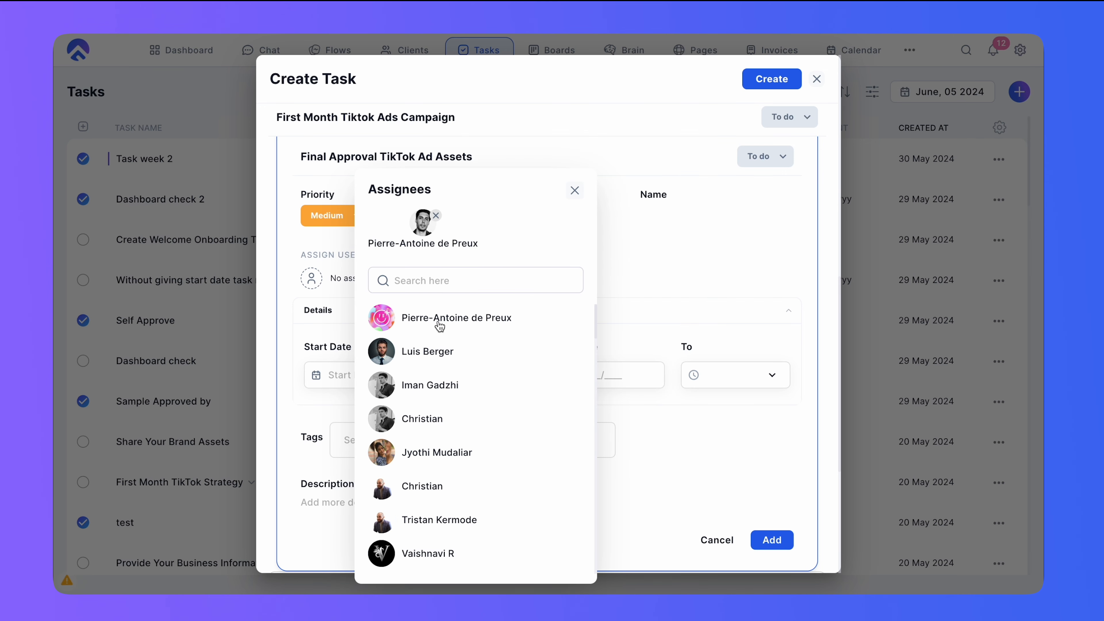
click(574, 188)
- Set the subtask's due date to Fri, Jun 07, 2024 and add it
click(611, 379)
click(604, 318)
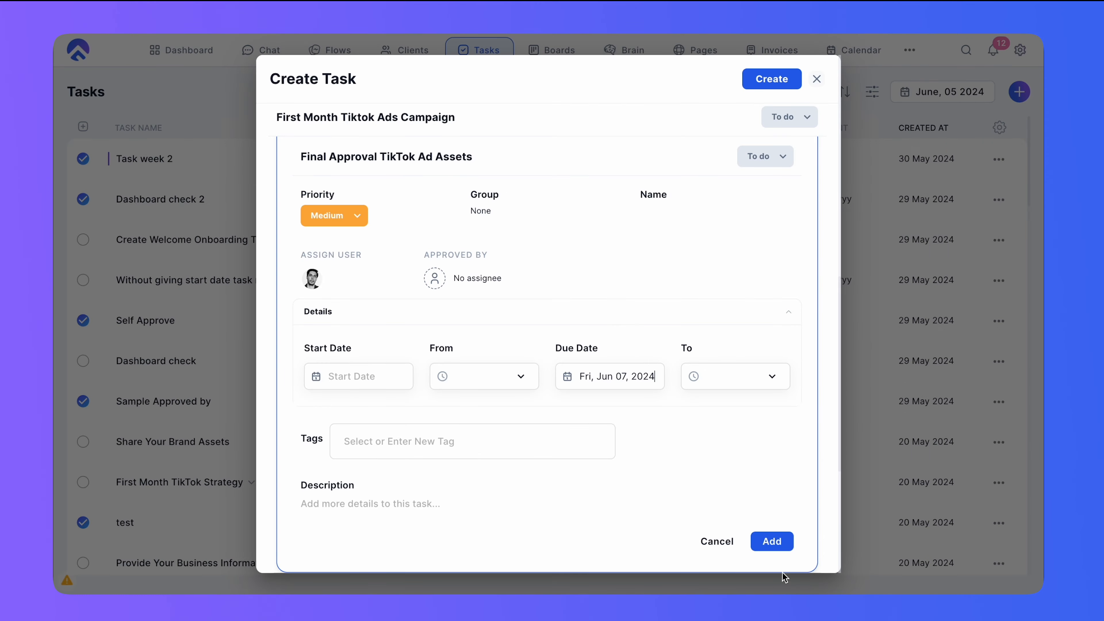
click(778, 543)
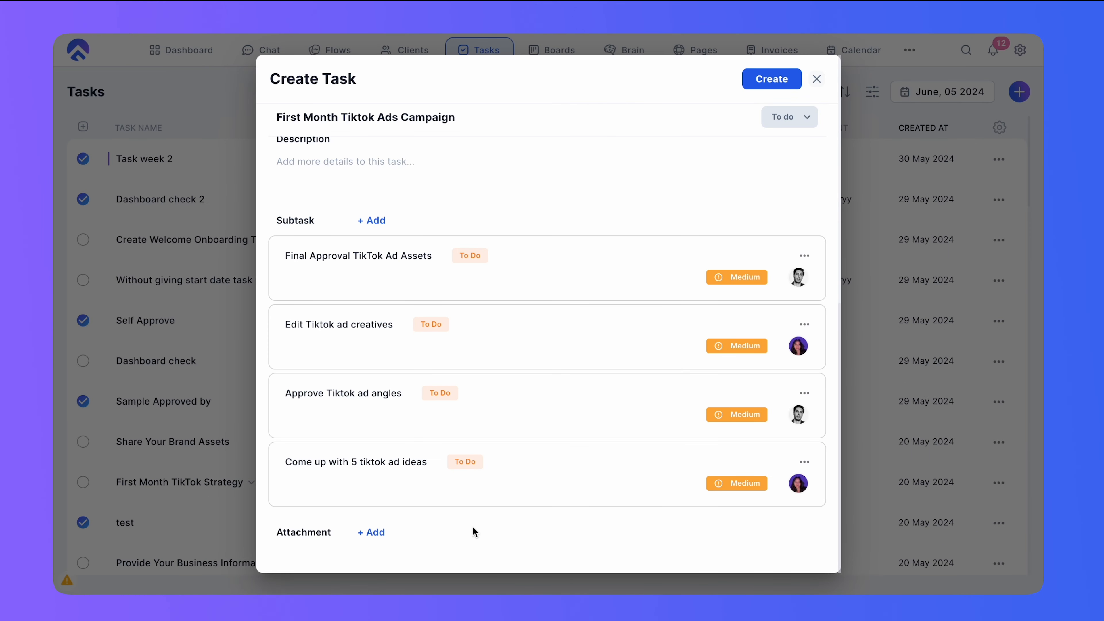
- Create the First Month Tiktok Ads Campaign task
scroll(444, 344, up, 10)
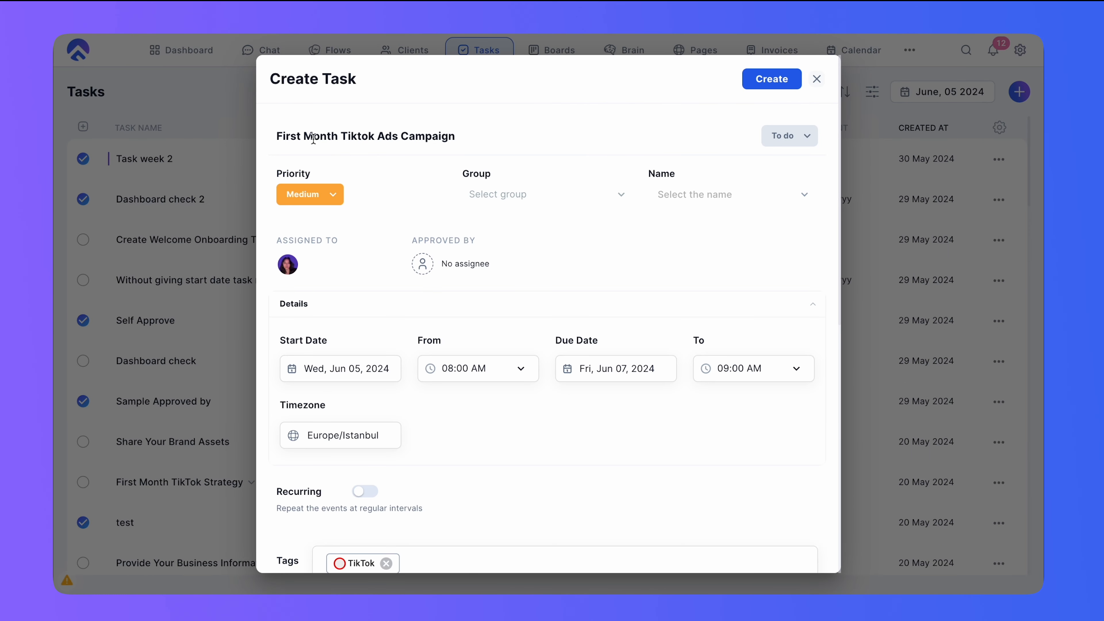
scroll(544, 377, down, 10)
click(772, 88)
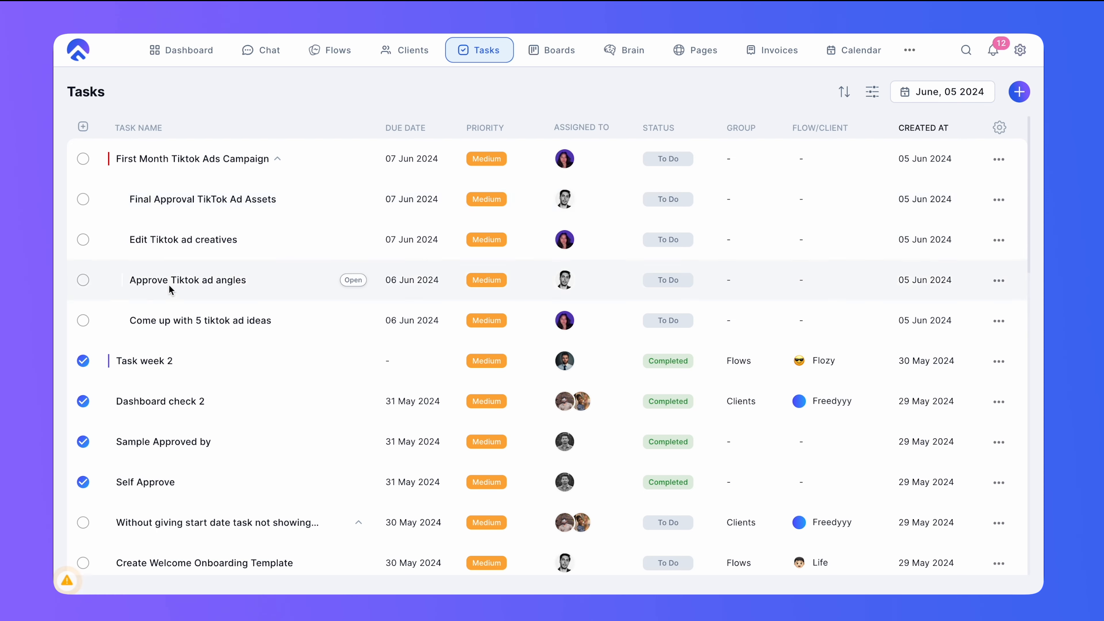
- Expand and collapse the campaign task's subtasks in the task list
click(277, 159)
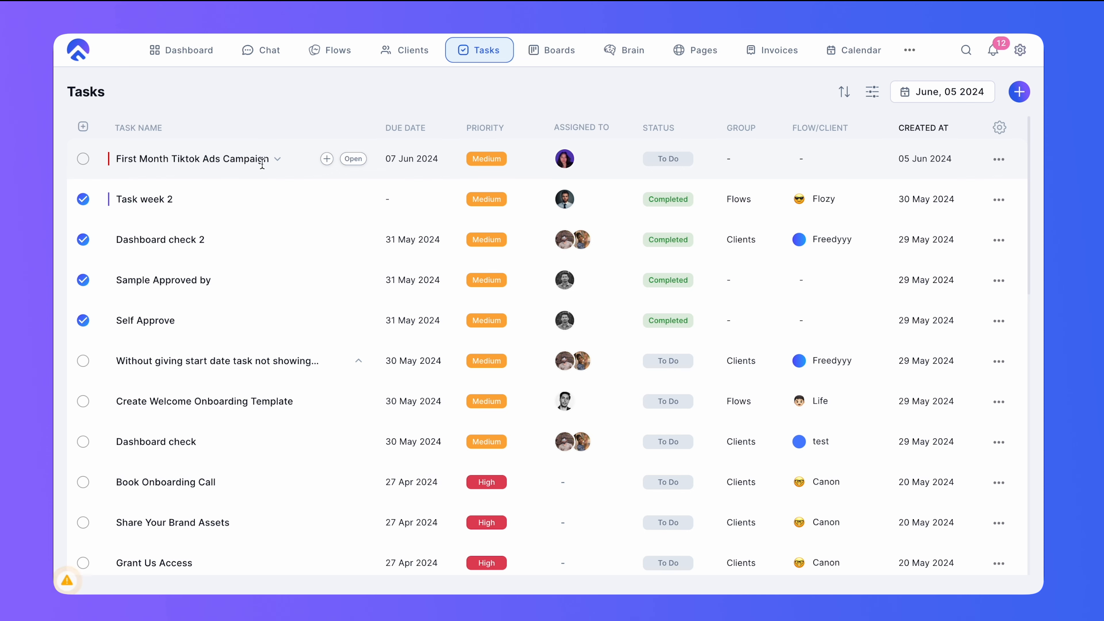
click(277, 160)
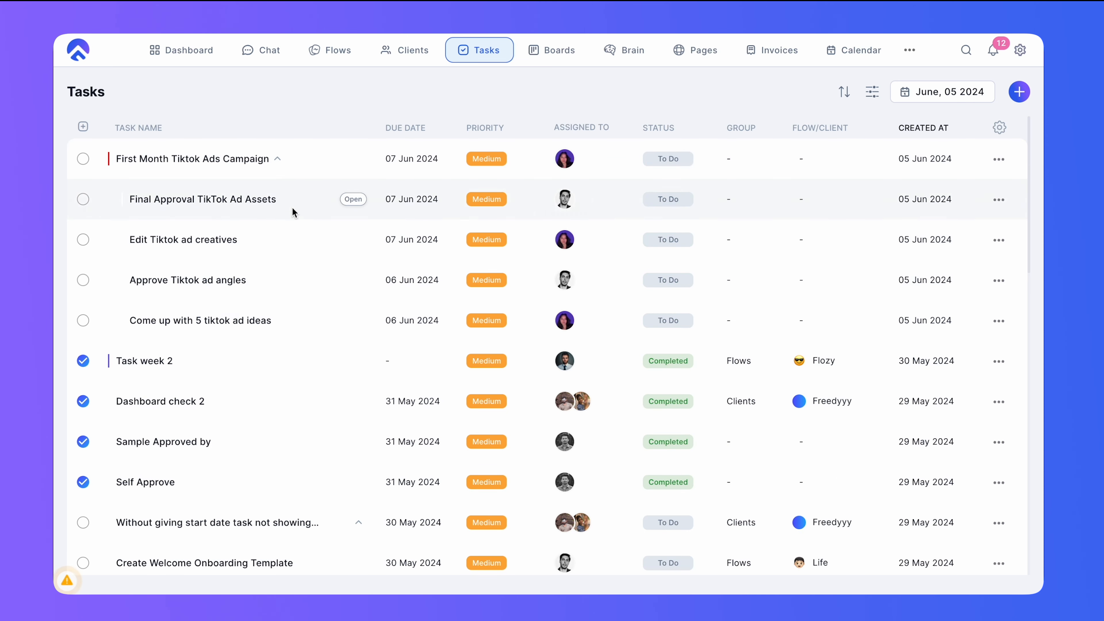
click(277, 160)
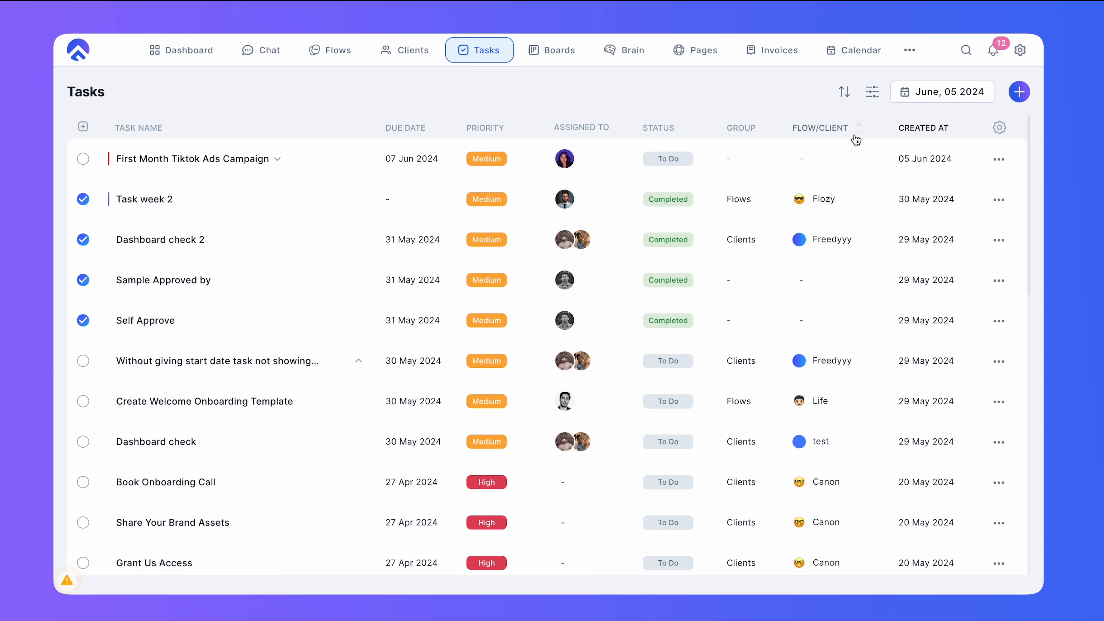
- Filter the task list by status To Do, In Progress and Awaiting Approval
click(872, 92)
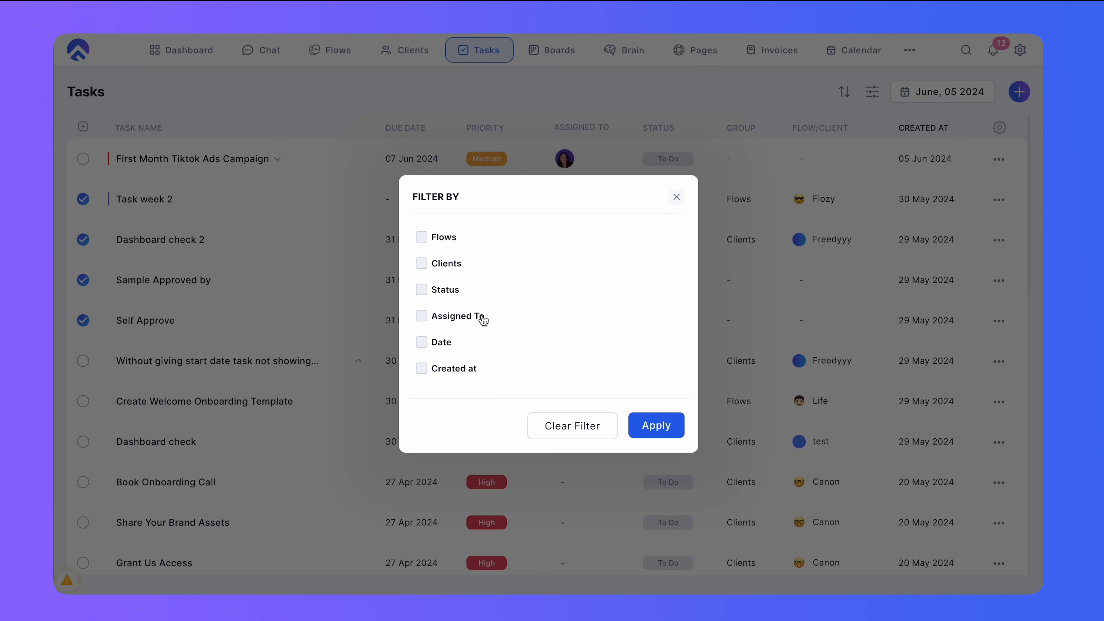
click(443, 289)
click(443, 272)
click(442, 290)
click(443, 328)
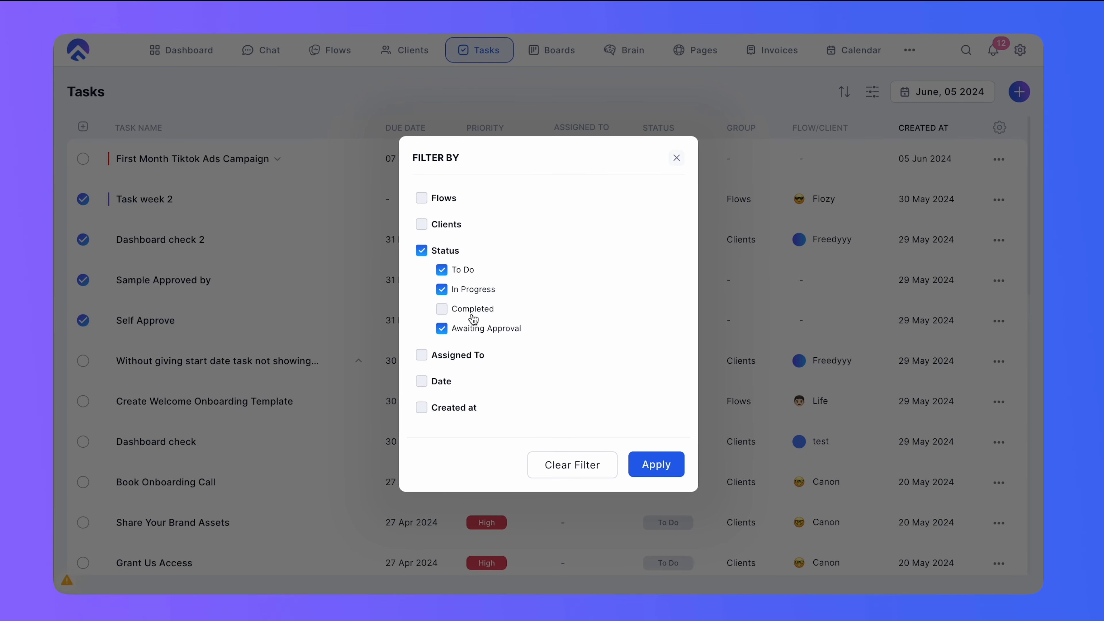
click(658, 465)
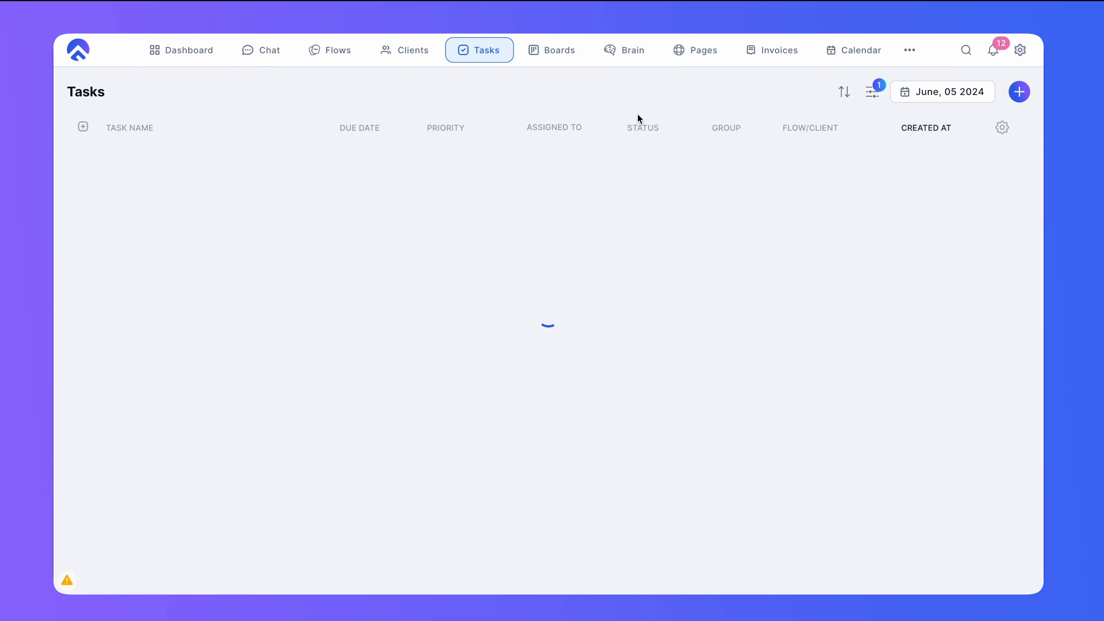
click(872, 92)
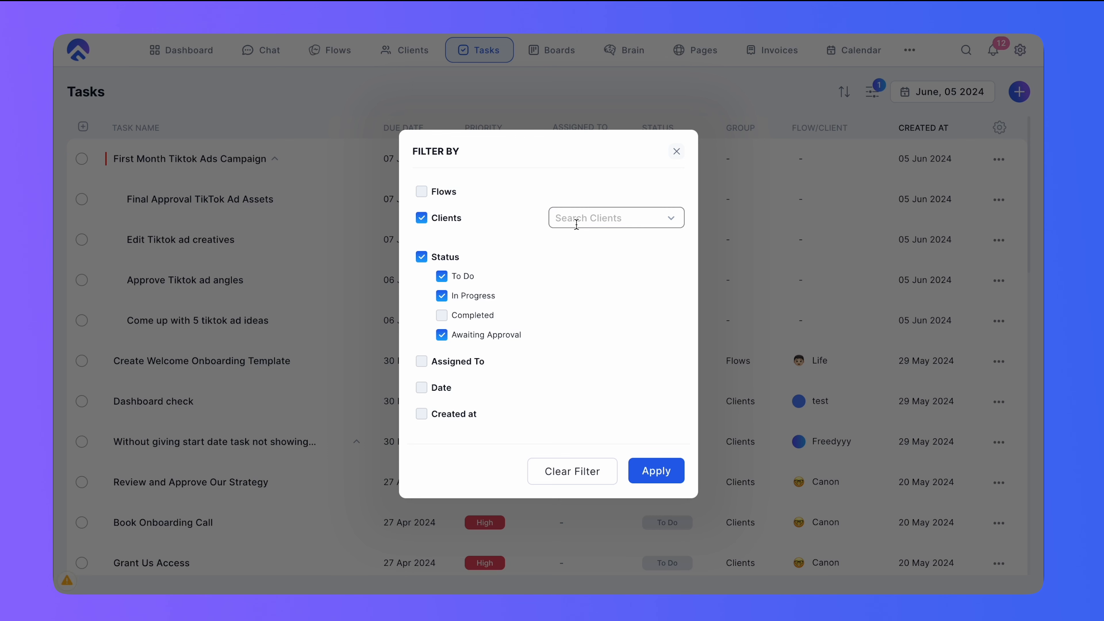
click(566, 218)
scroll(609, 305, down, 5)
click(517, 220)
click(422, 218)
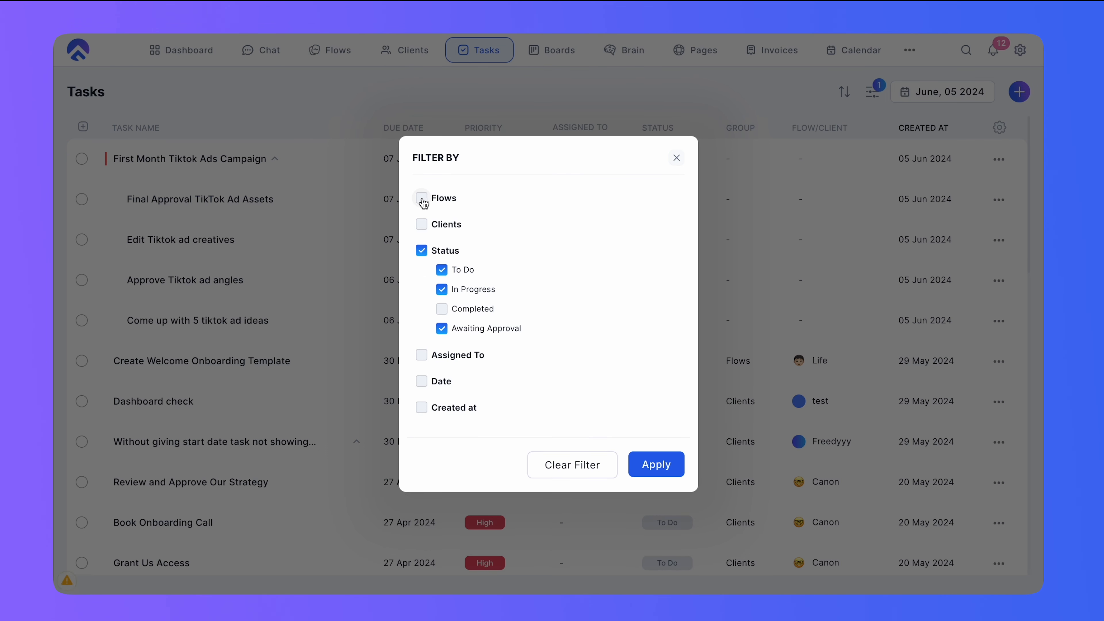
click(422, 197)
click(585, 191)
scroll(604, 285, down, 3)
scroll(603, 285, up, 3)
click(506, 206)
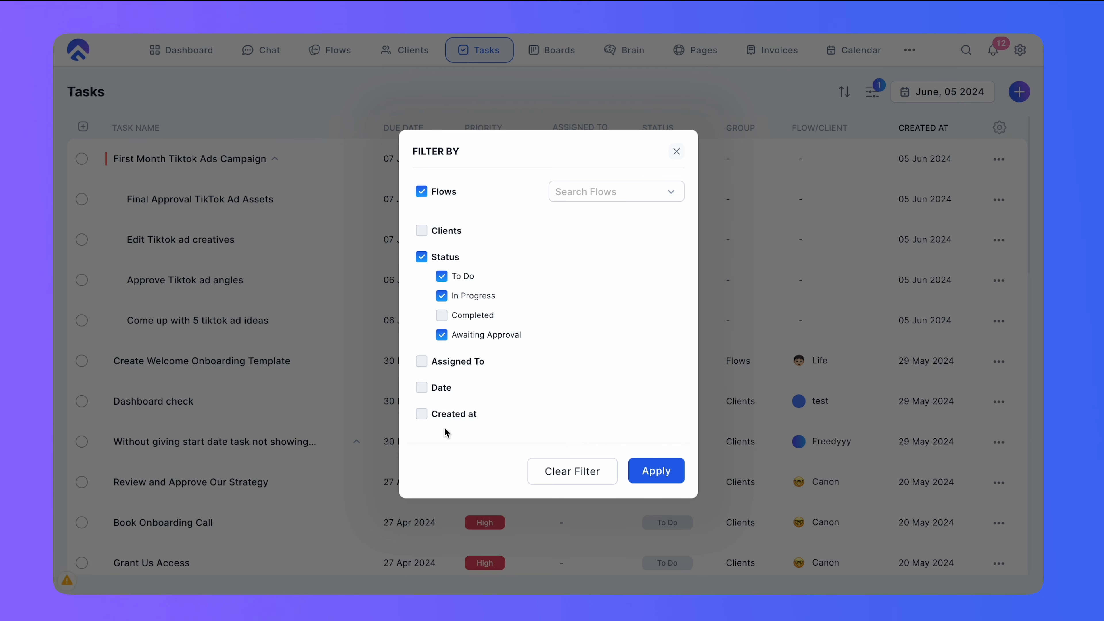
click(677, 153)
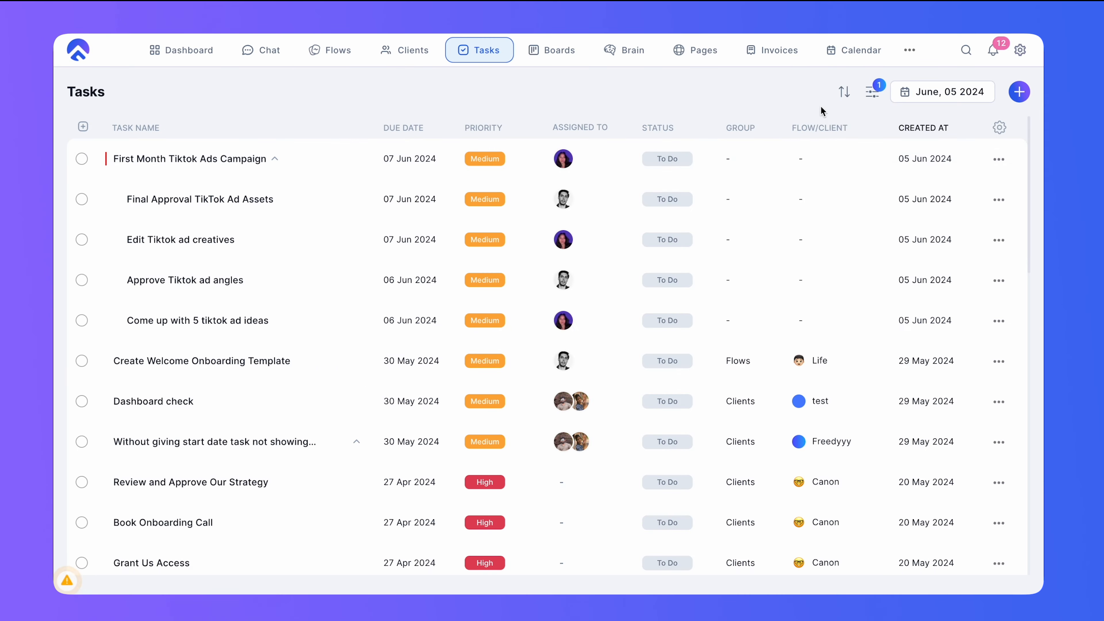
- Group the task list by due date
click(844, 94)
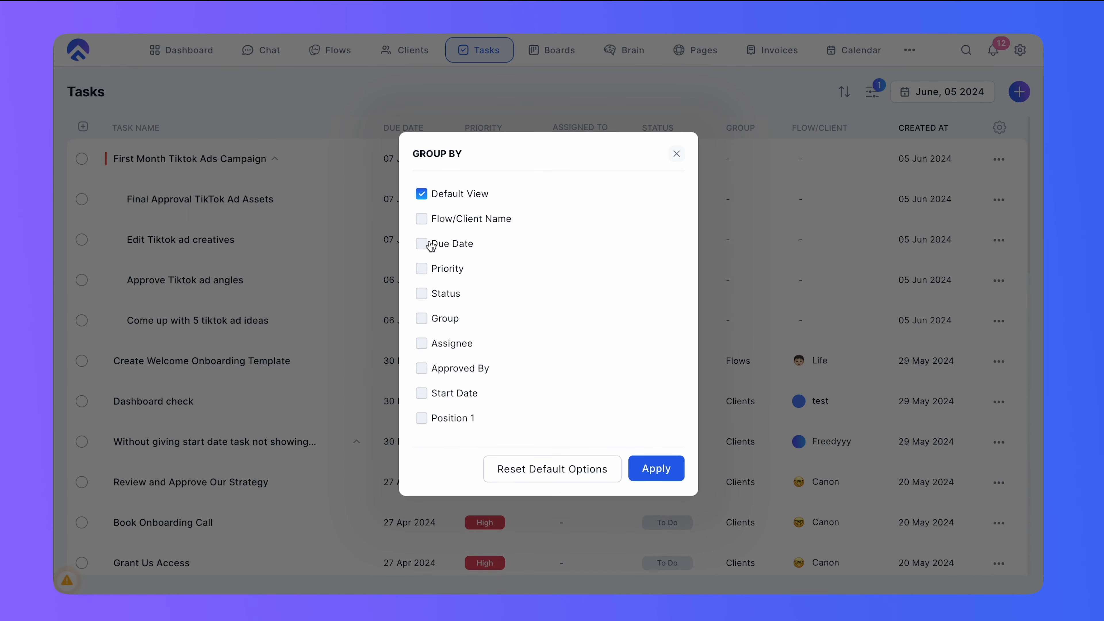
click(651, 478)
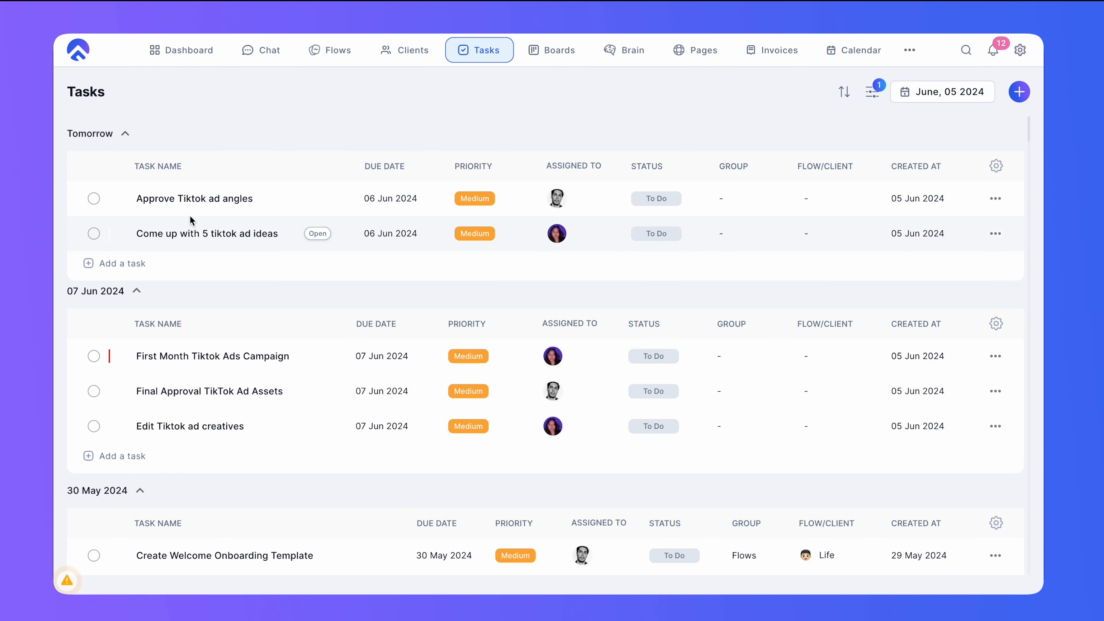
scroll(112, 279, down, 1)
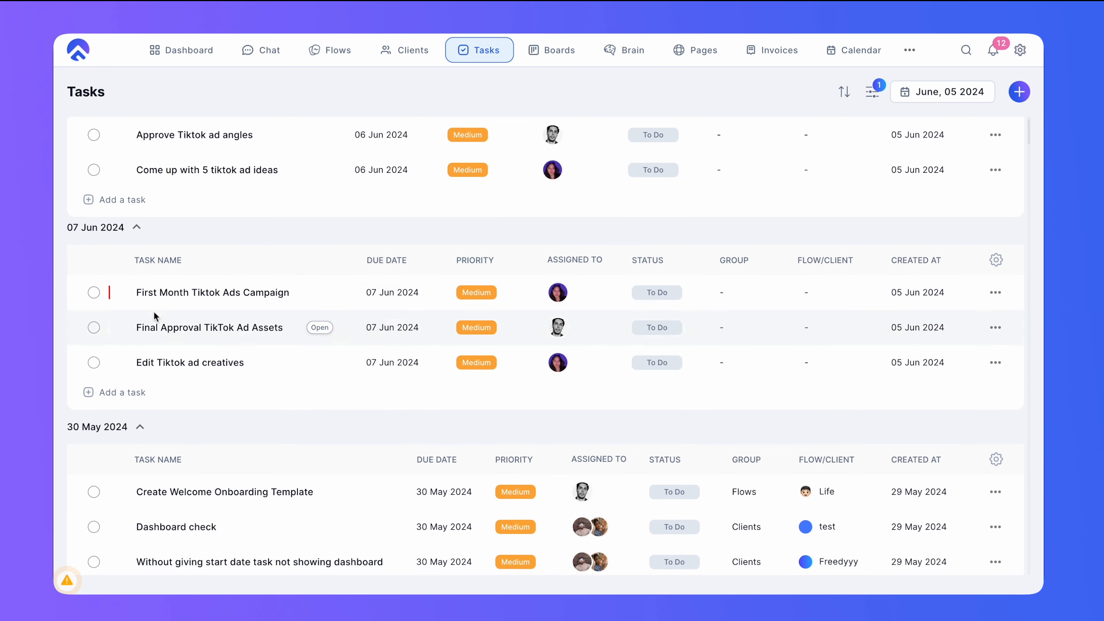
scroll(153, 315, down, 3)
scroll(400, 331, up, 4)
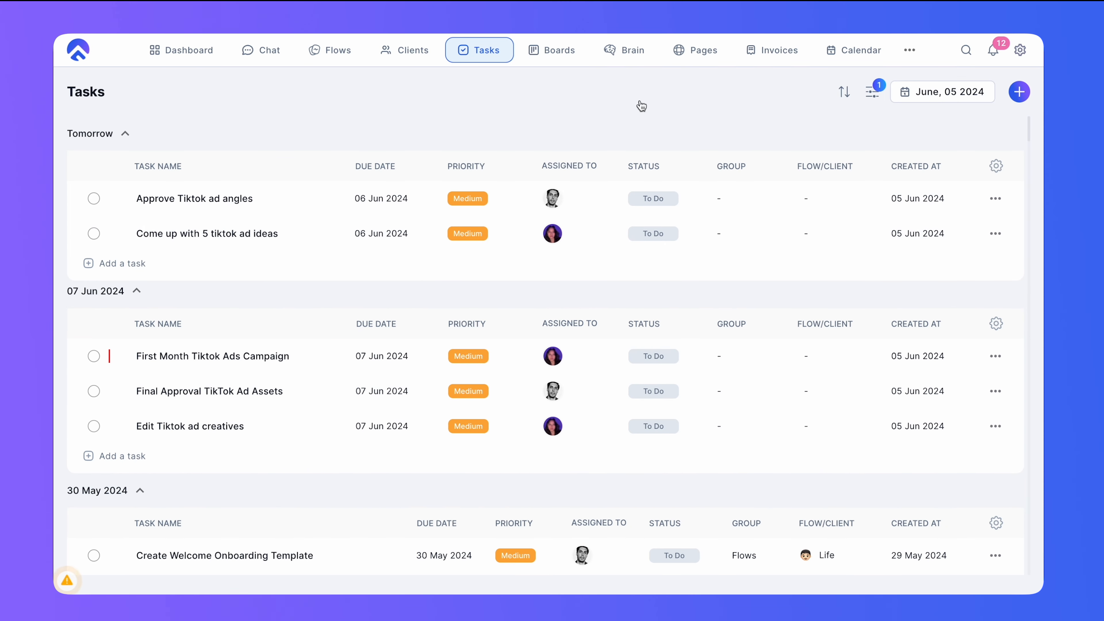
- Group the task list by Flow/Client Name and scroll through the resulting groups
click(875, 102)
click(422, 220)
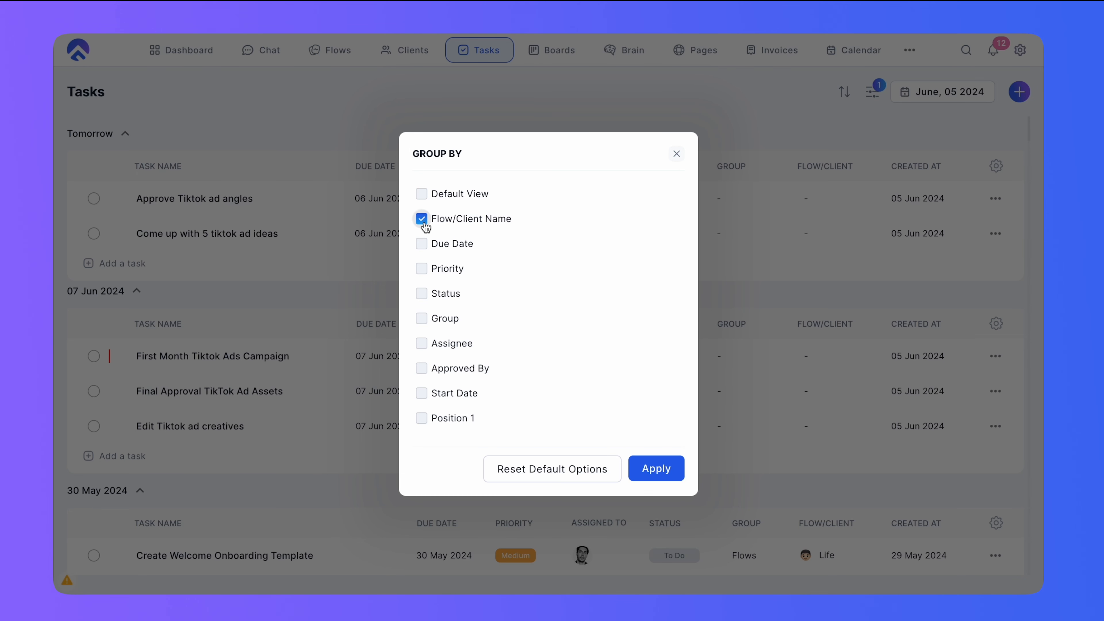
click(669, 469)
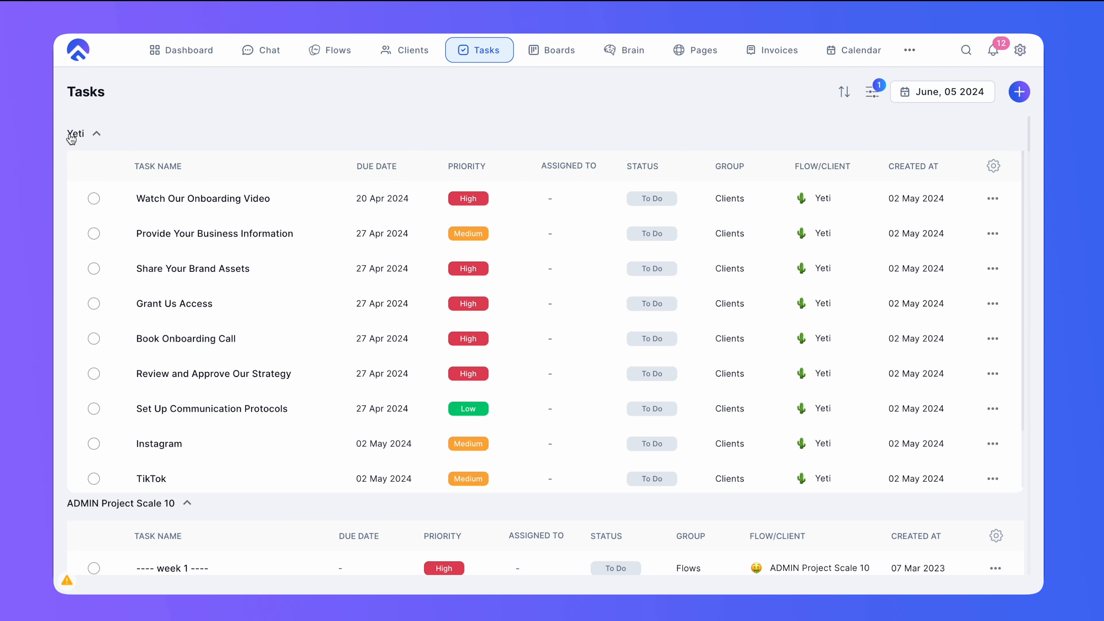
scroll(347, 422, down, 3)
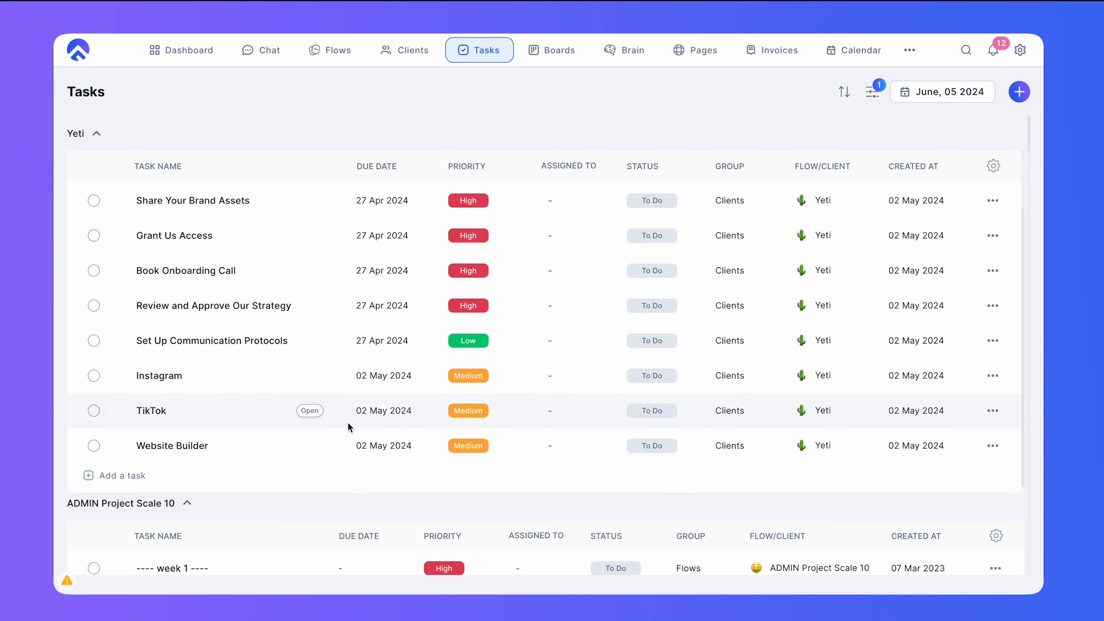
scroll(208, 496, down, 1)
scroll(310, 503, down, 10)
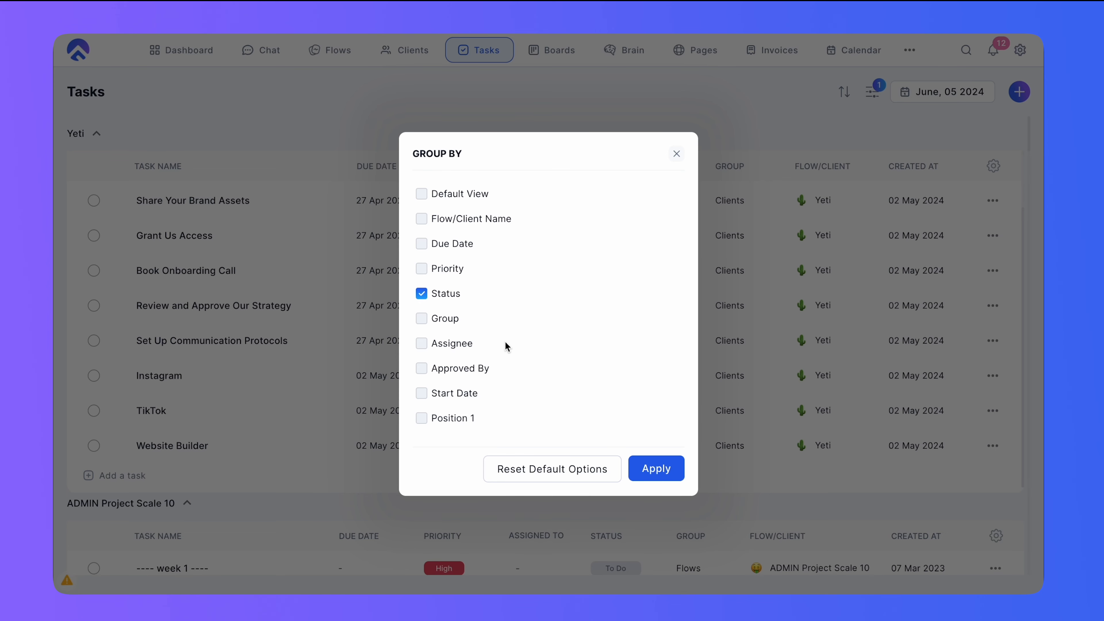
- Apply grouping of the task list by status and scroll through the status groups
click(657, 468)
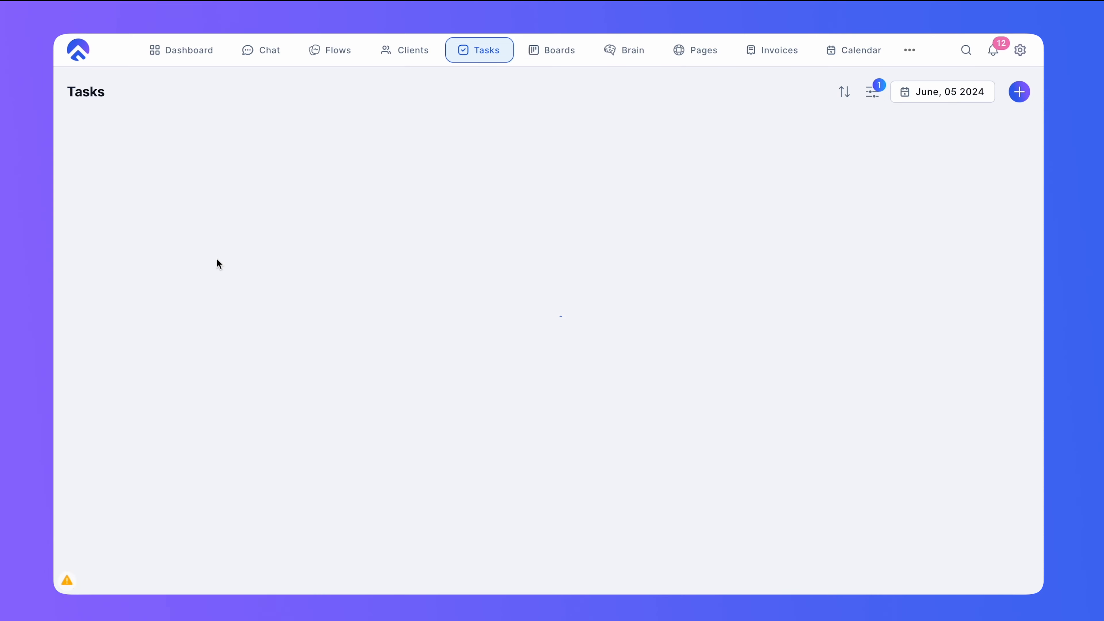
scroll(226, 343, down, 4)
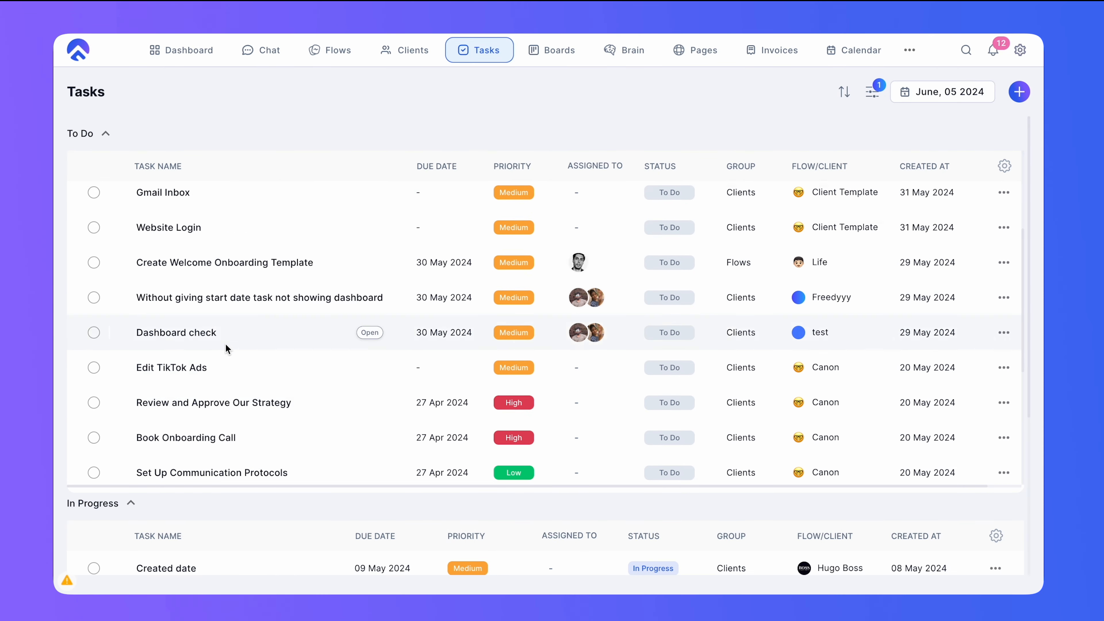
scroll(226, 348, down, 10)
scroll(234, 481, up, 5)
scroll(249, 440, up, 6)
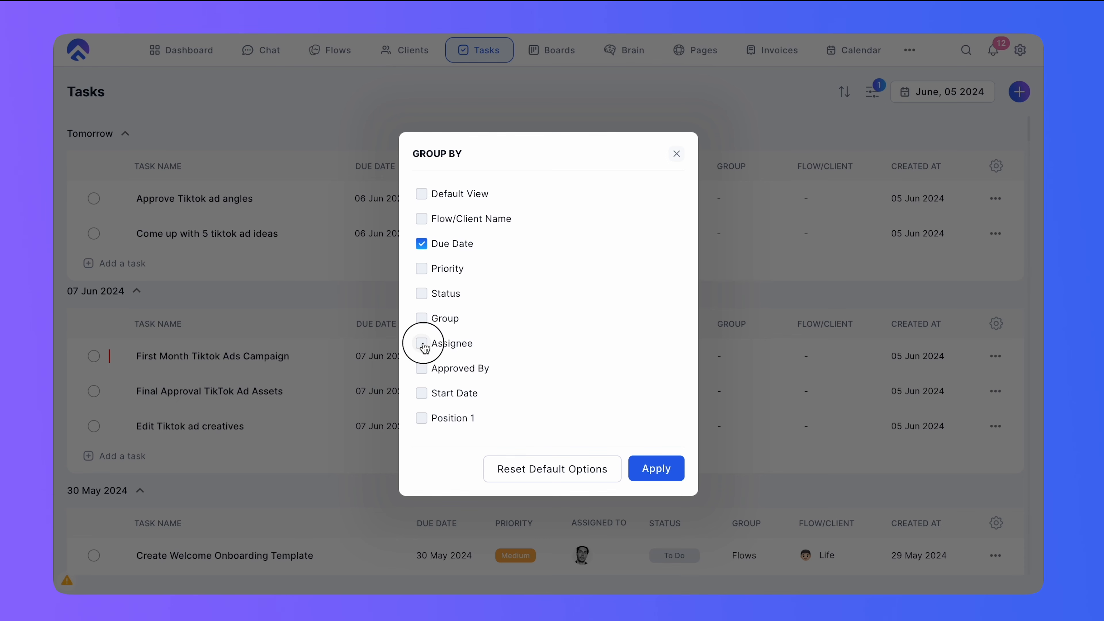
- Group the task list by assignee and scroll through the assignee groups
click(423, 343)
click(659, 469)
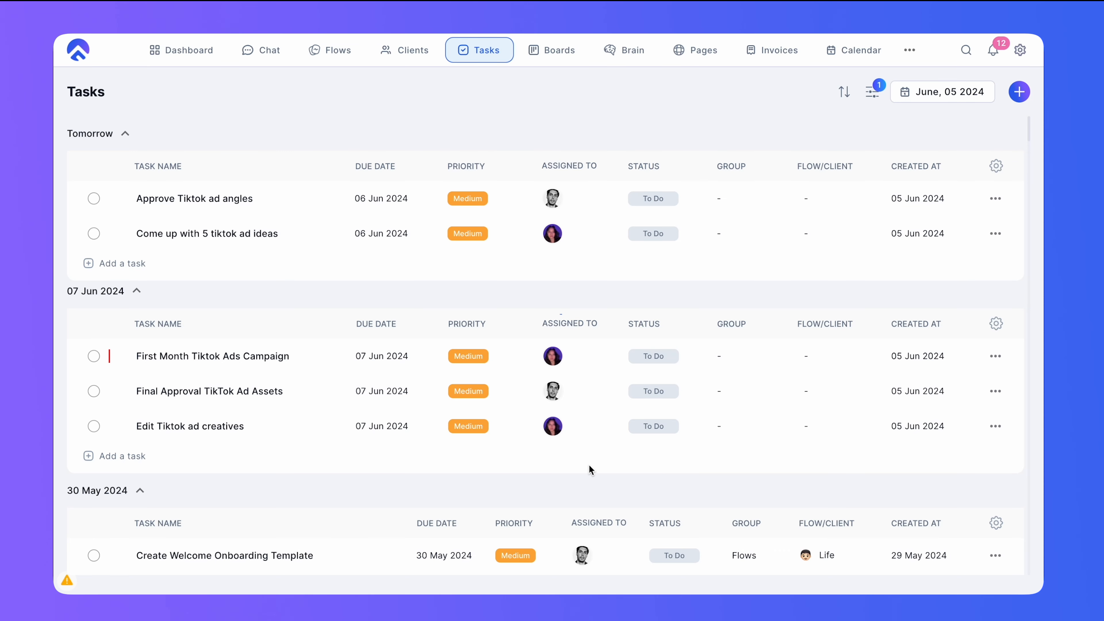
scroll(573, 465, down, 10)
scroll(180, 329, down, 1)
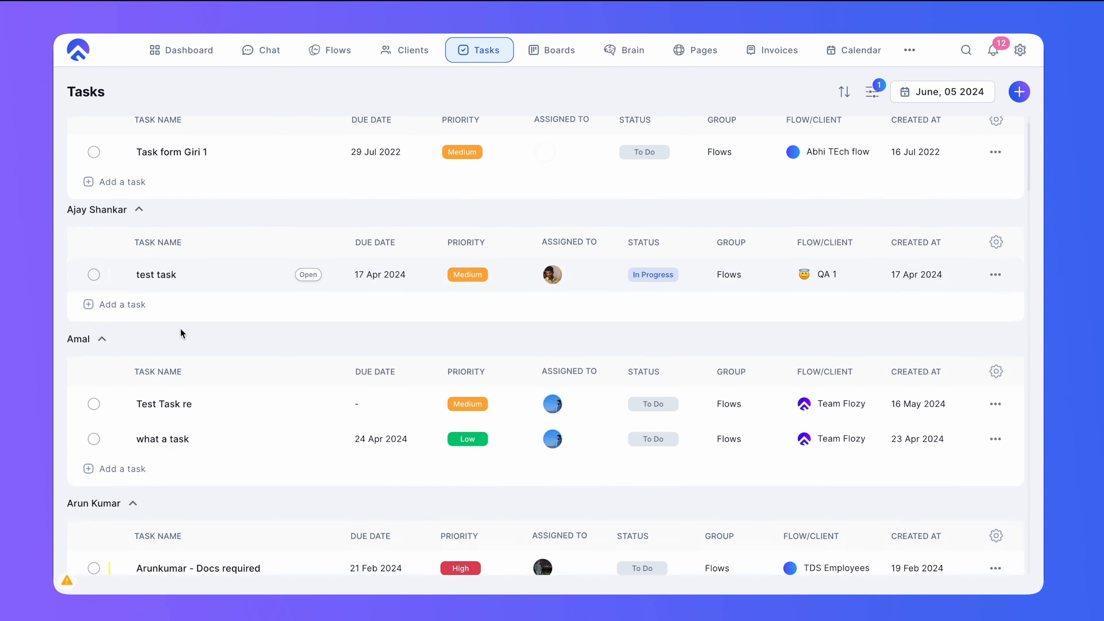
scroll(181, 333, down, 15)
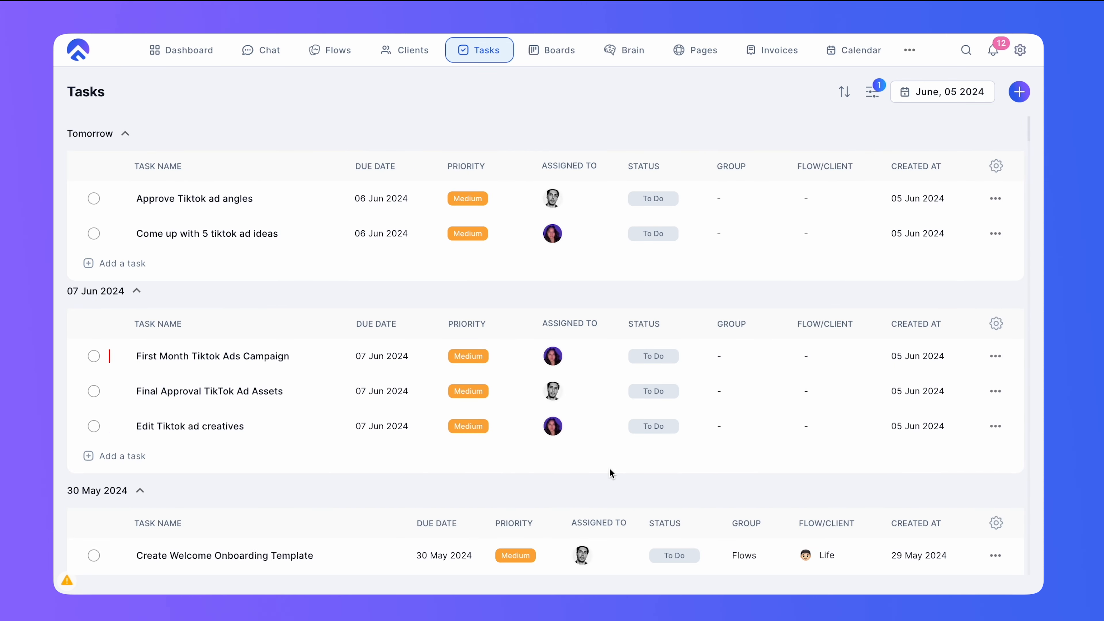
- Open the Get Started Here flow and view its task list
click(324, 50)
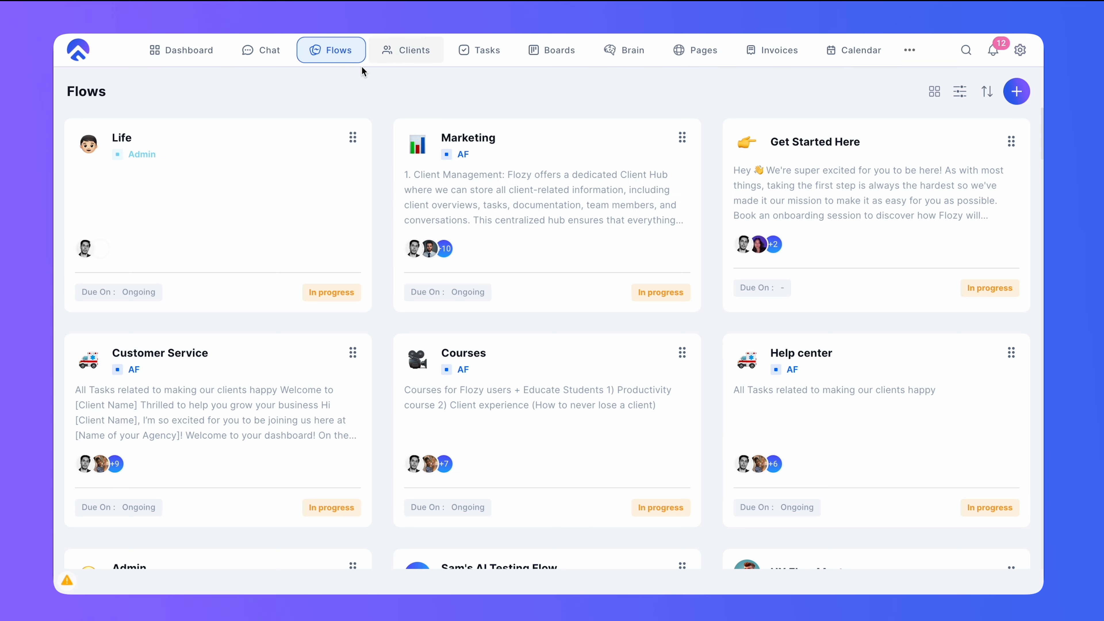
click(408, 54)
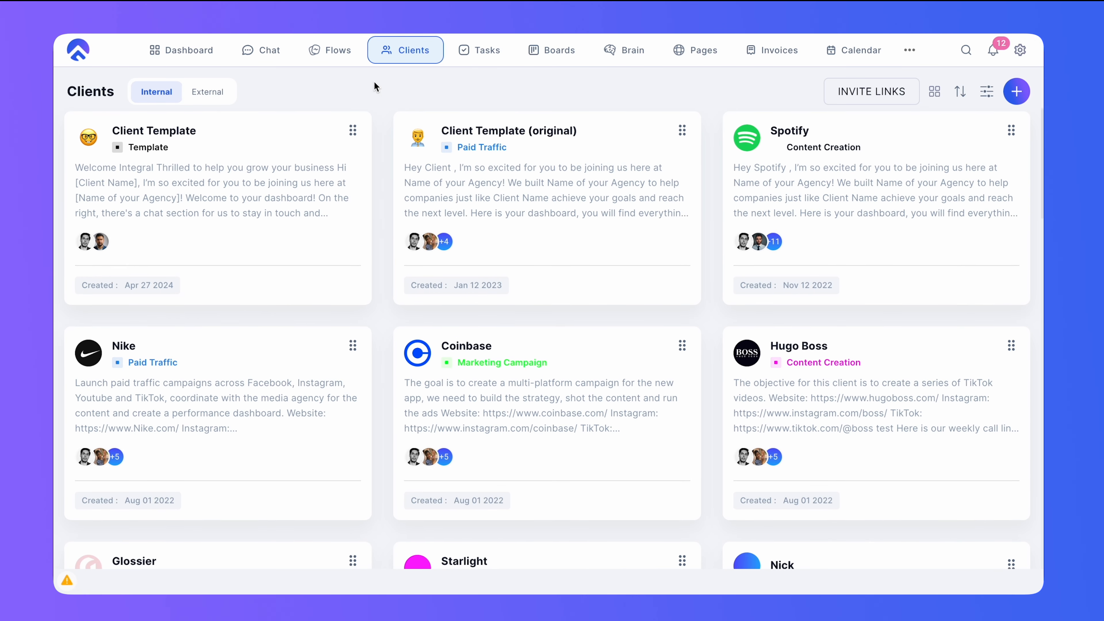
click(334, 47)
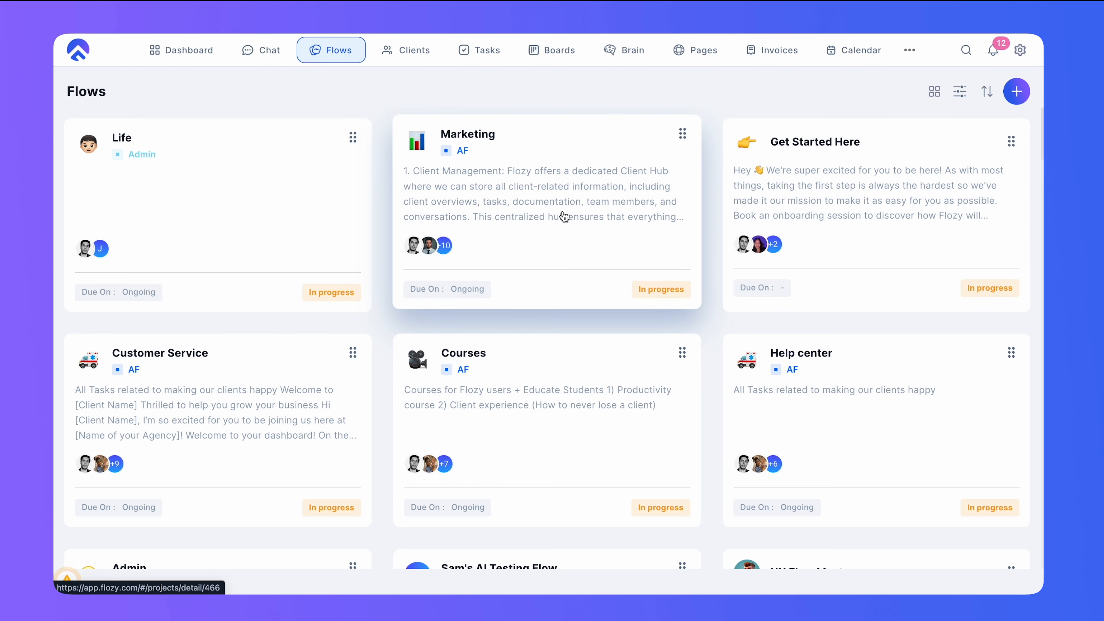
click(891, 213)
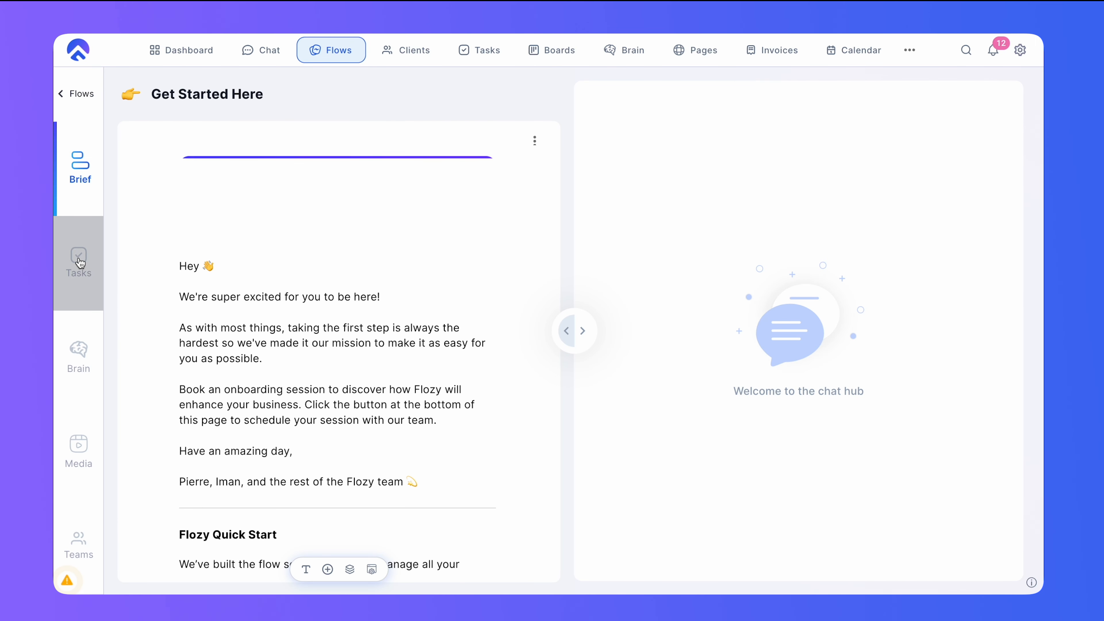
click(80, 263)
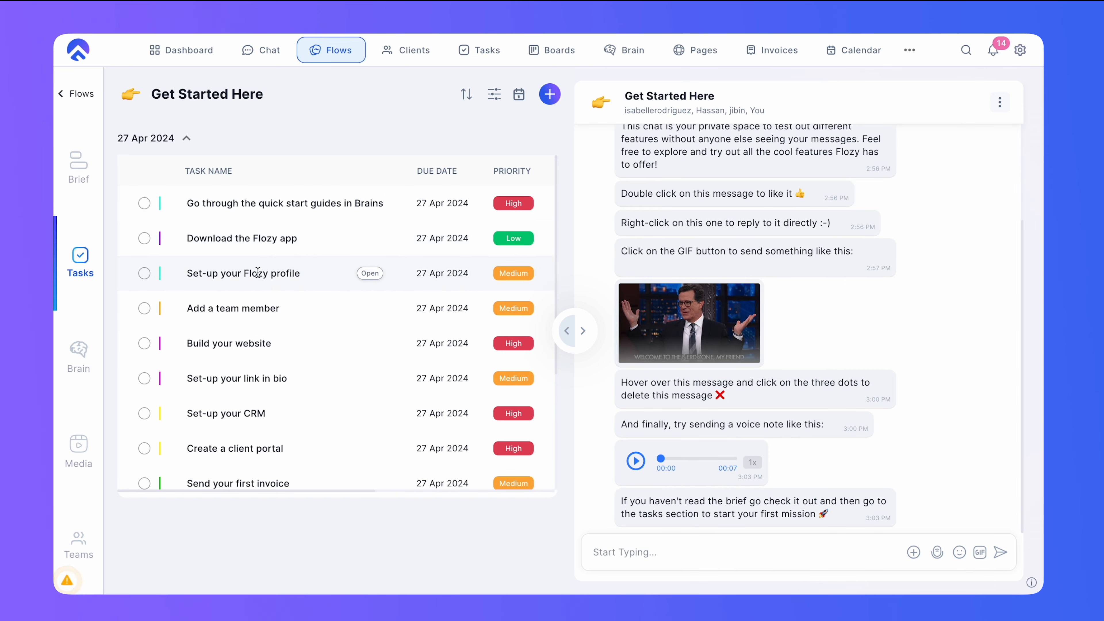
scroll(279, 287, down, 4)
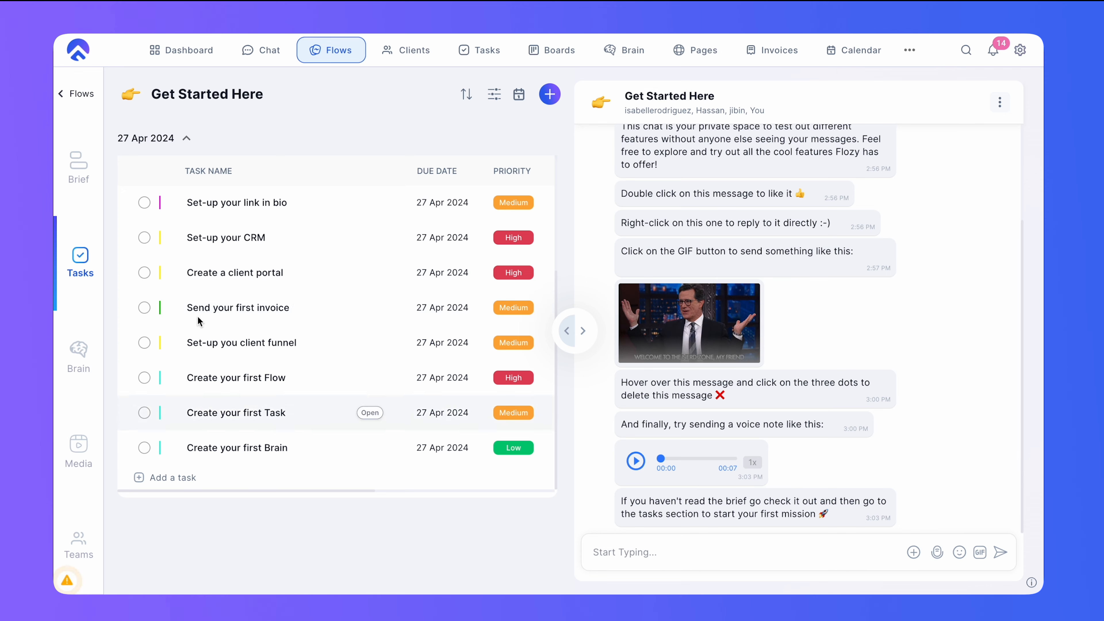
- Return to the flows overview, then browse the flow cards and the internal clients overview
click(65, 93)
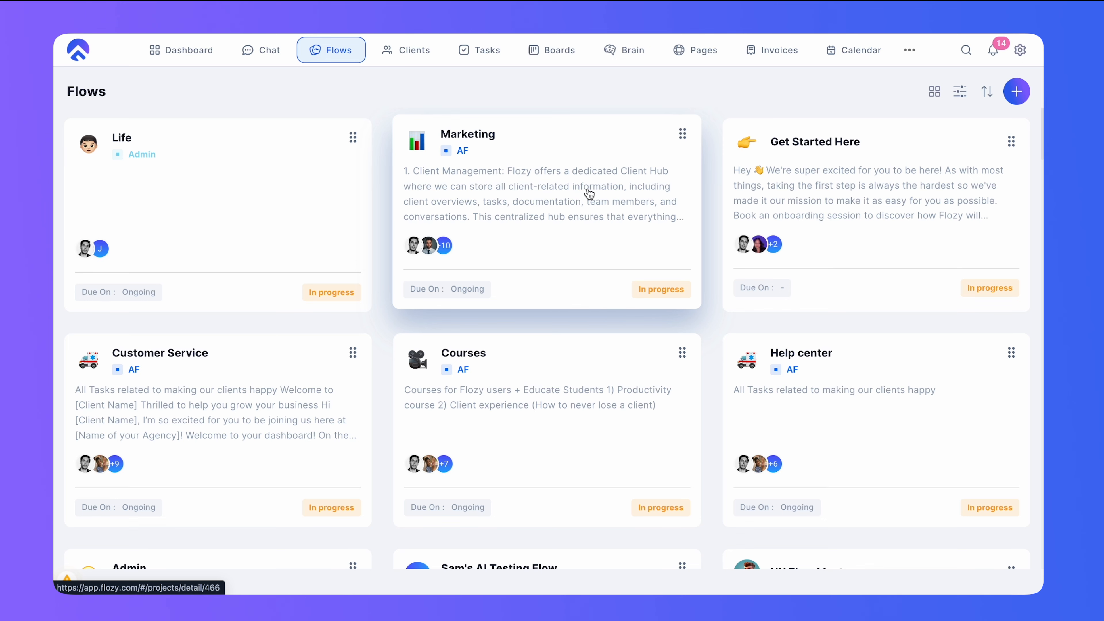
scroll(669, 300, down, 1)
scroll(669, 300, down, 5)
scroll(764, 382, up, 10)
click(401, 53)
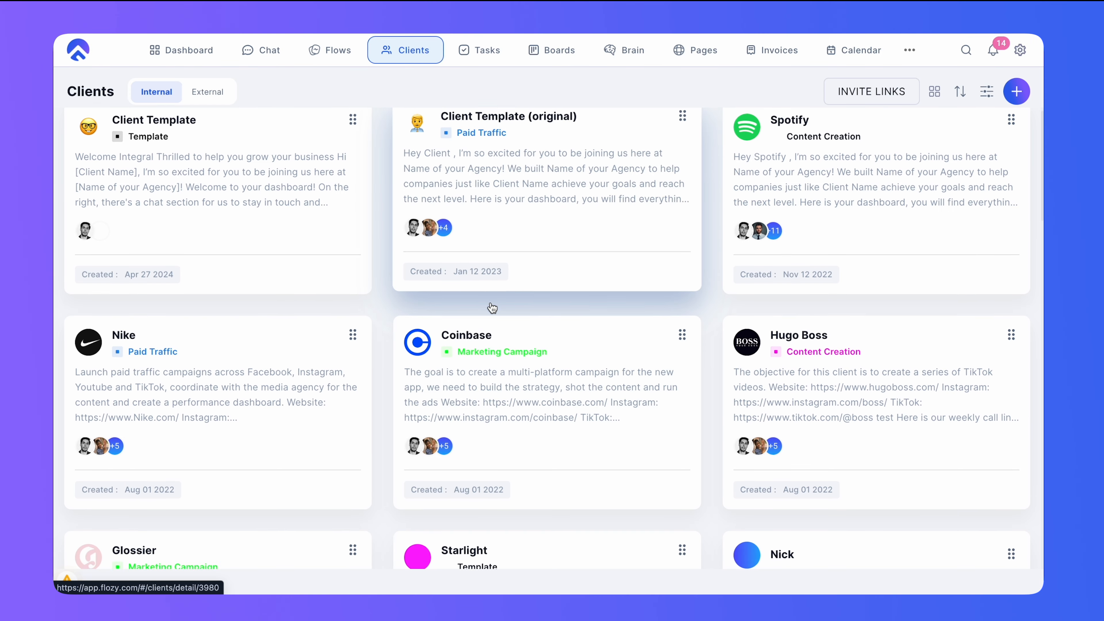
scroll(490, 310, down, 1)
scroll(456, 330, down, 6)
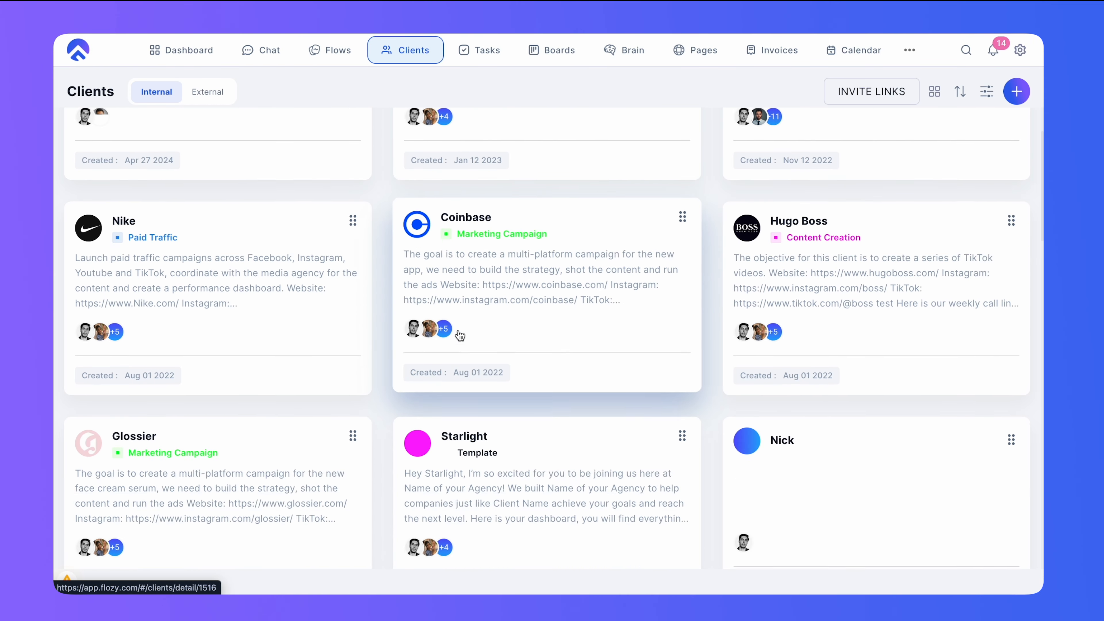
scroll(456, 331, up, 2)
- Open the Nike client and view its task list
click(319, 201)
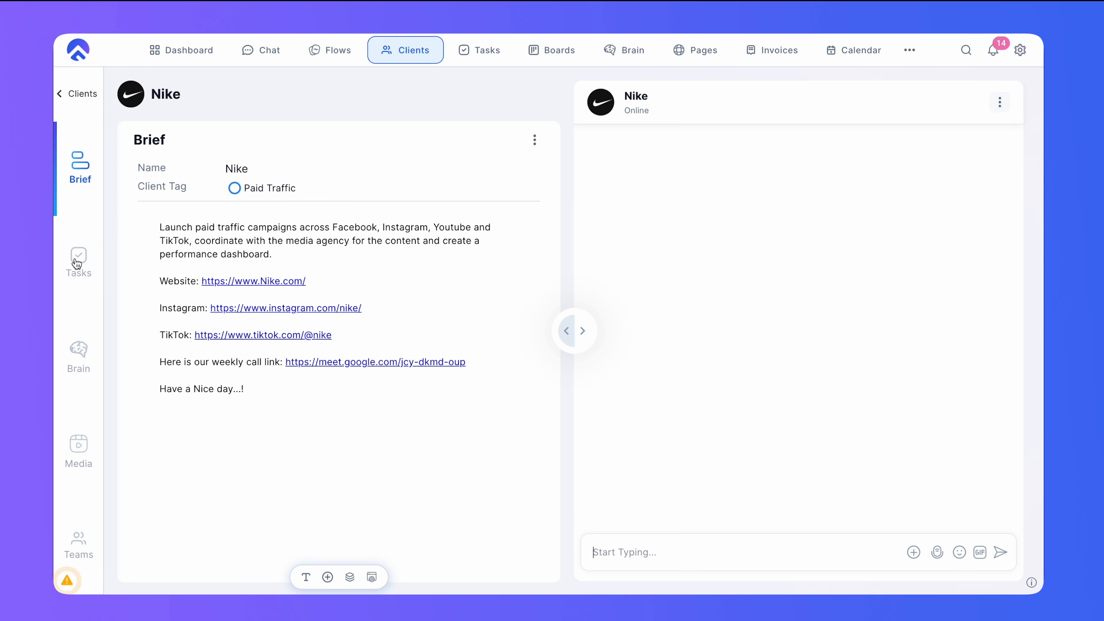
click(77, 261)
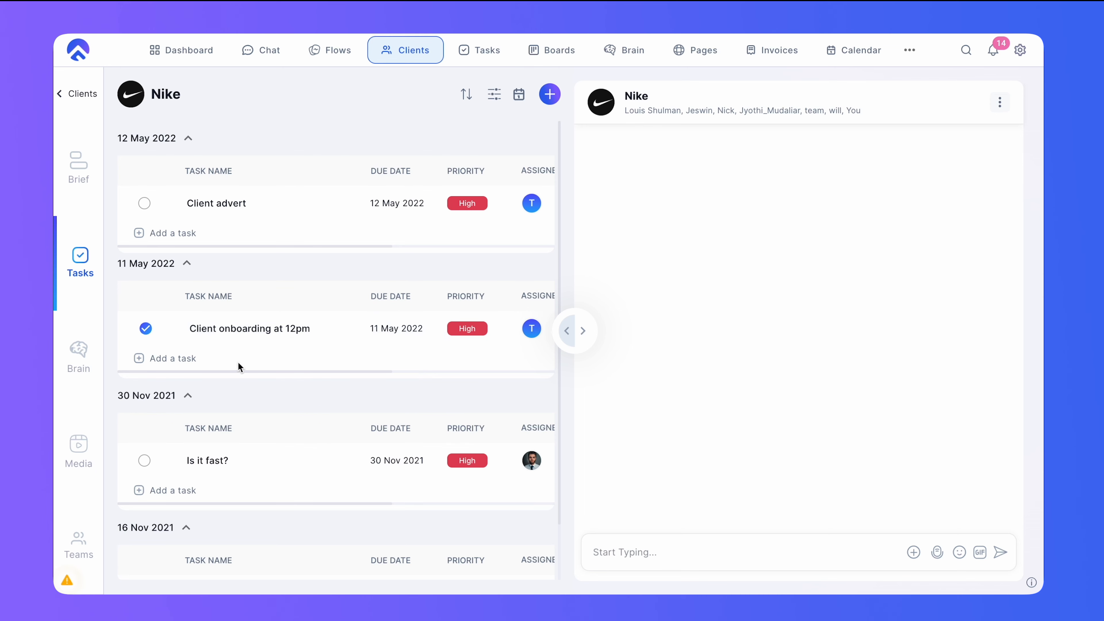
scroll(245, 408, down, 2)
scroll(244, 462, up, 2)
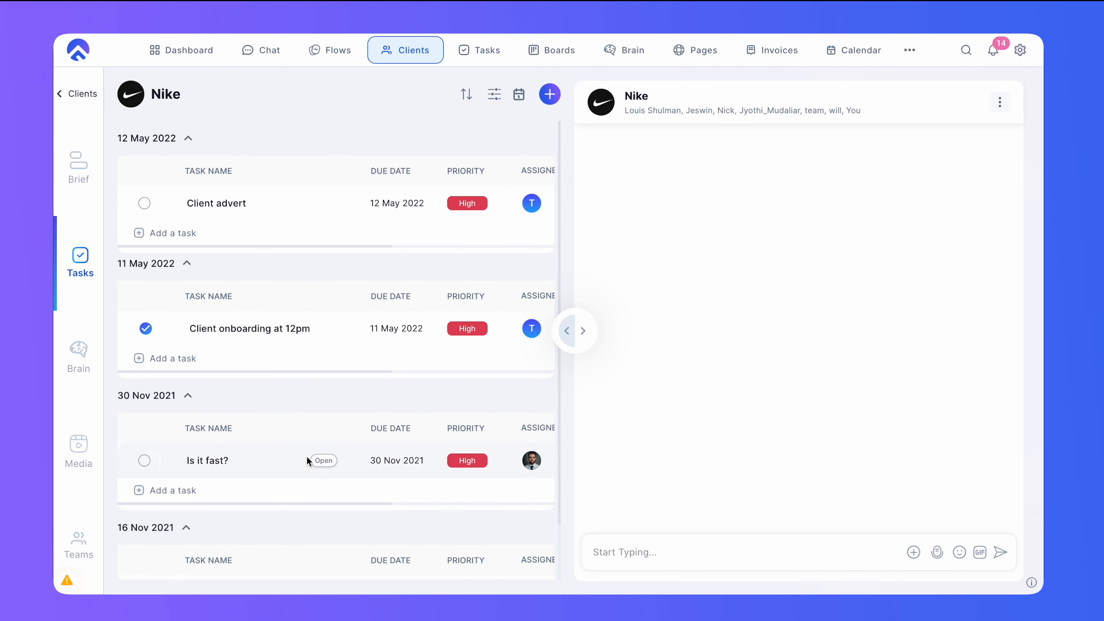